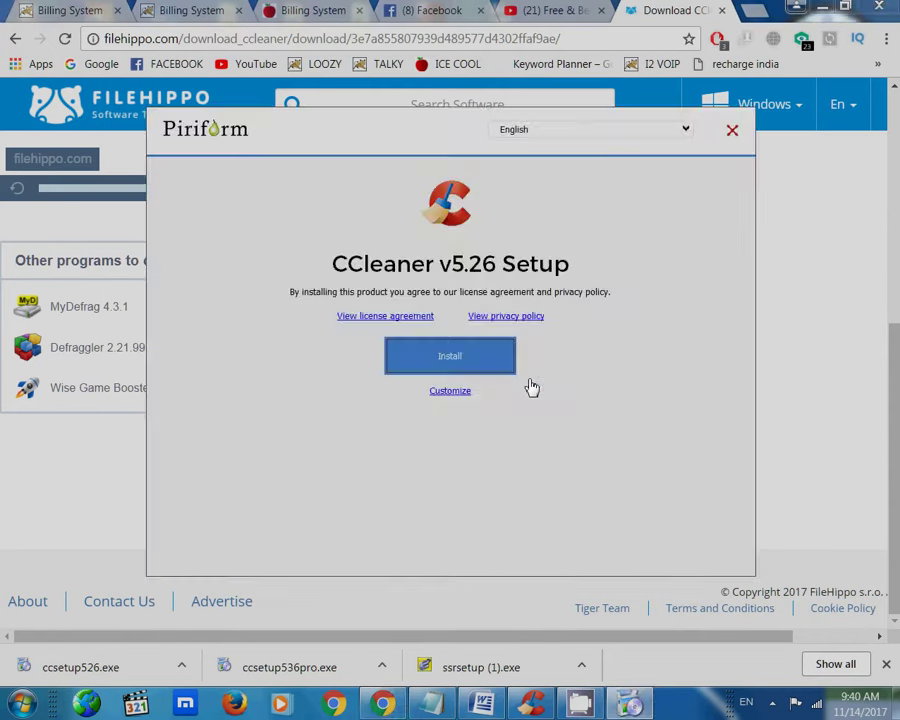
Step: Install CCleaner v5.26, launch it with the release notes, and dismiss the registration form
{"action": "left_click", "coordinate": [449, 364]}
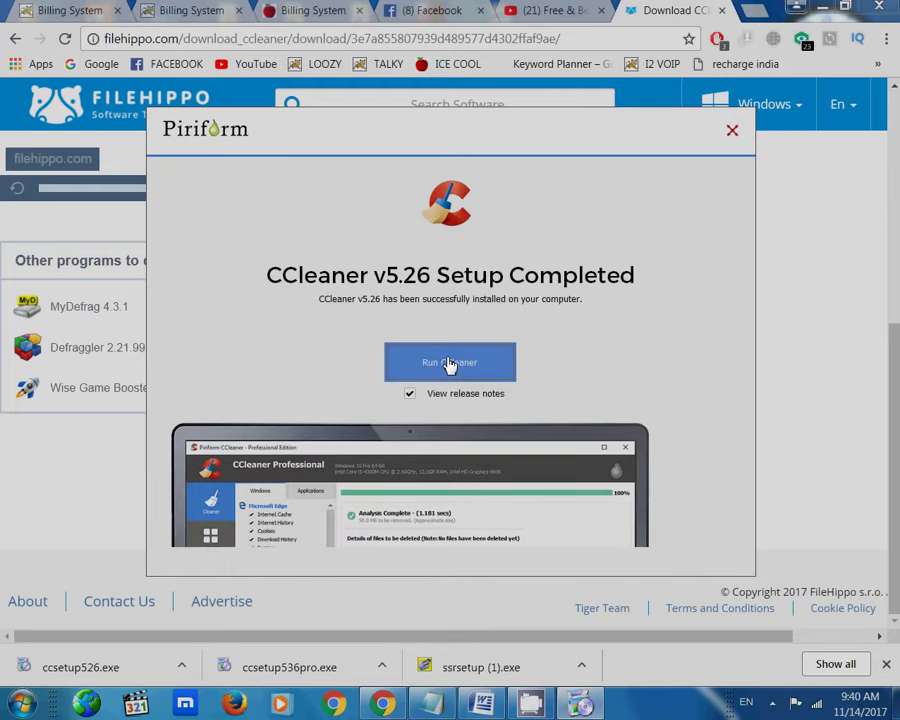
{"action": "left_click", "coordinate": [449, 364]}
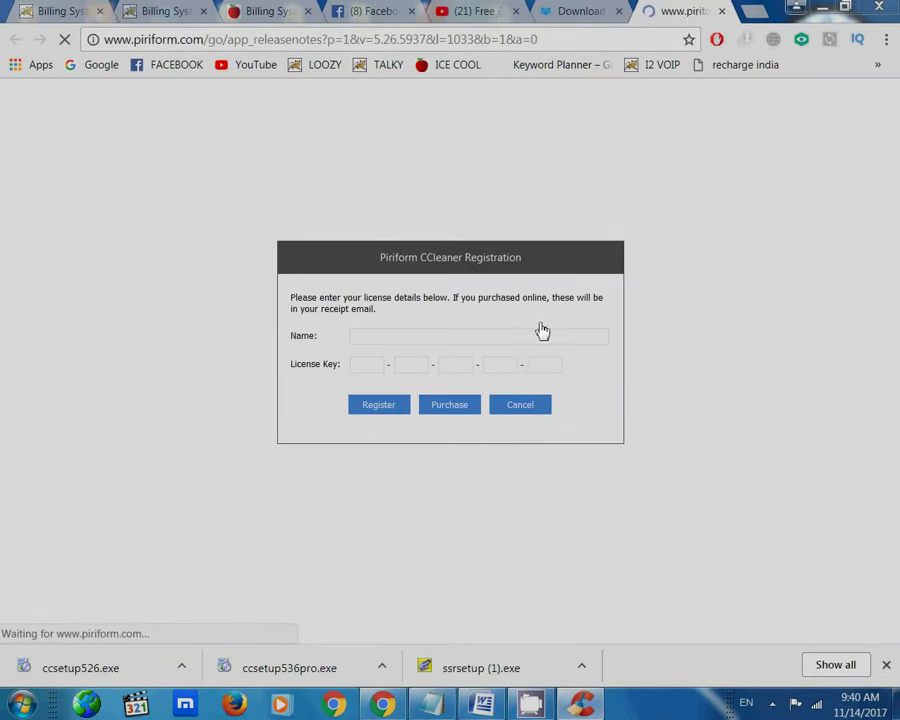
{"action": "left_click", "coordinate": [521, 410]}
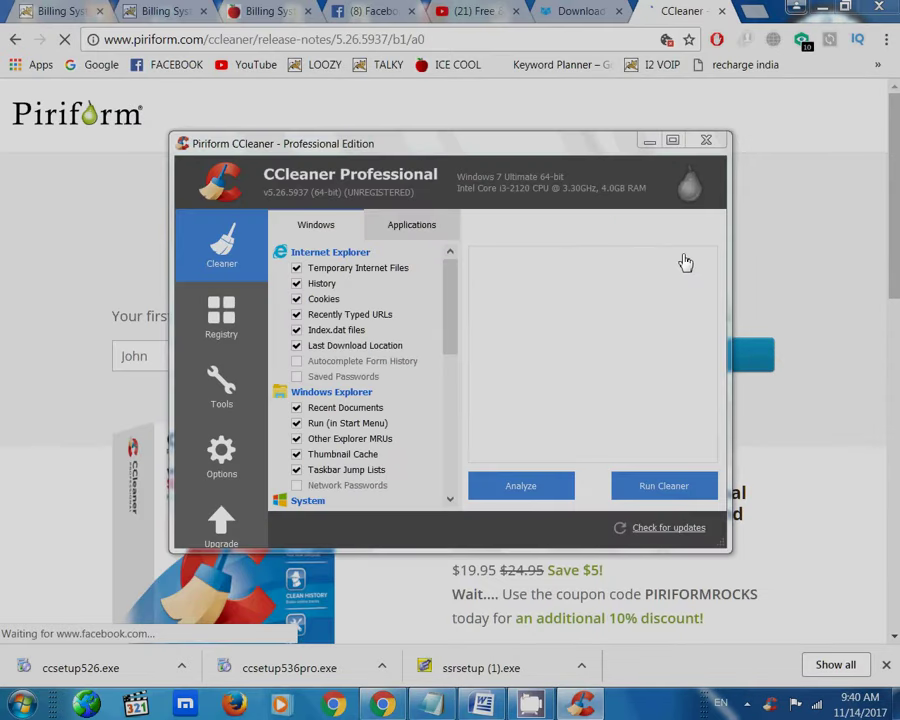
Step: Clear the browser off the desktop, reposition the CCleaner window, and start analyzing the system
{"action": "left_click", "coordinate": [797, 6]}
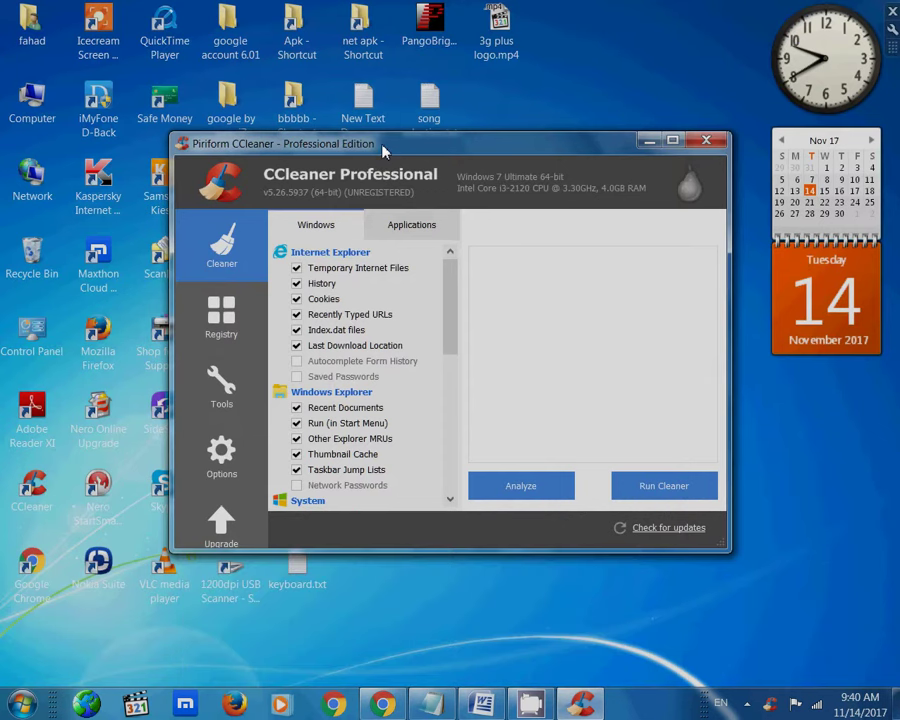
{"action": "left_click_drag", "start_coordinate": [390, 159], "coordinate": [373, 127]}
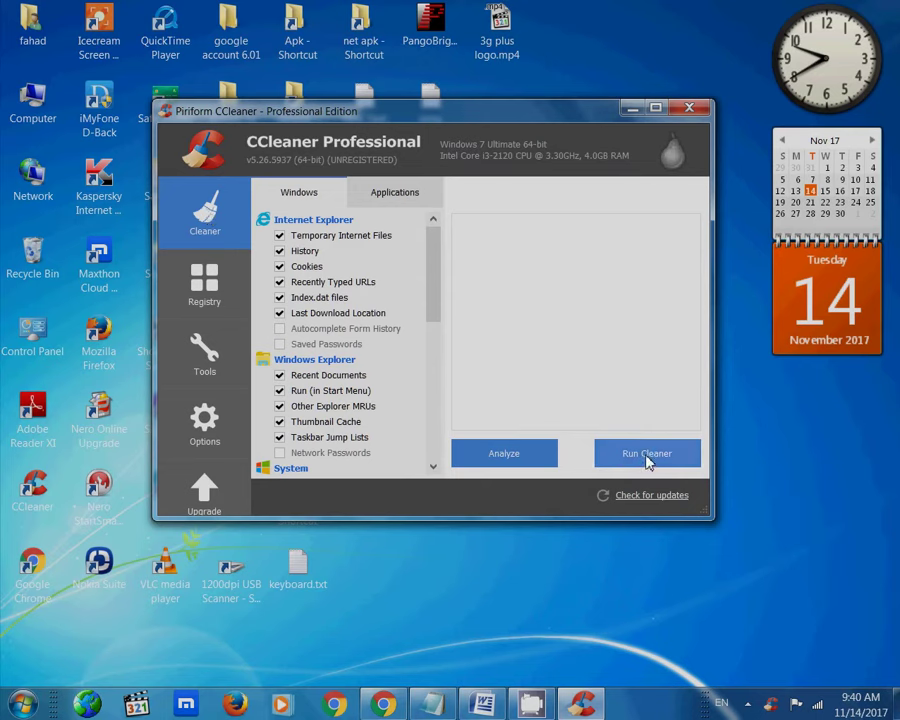
{"action": "left_click", "coordinate": [503, 459]}
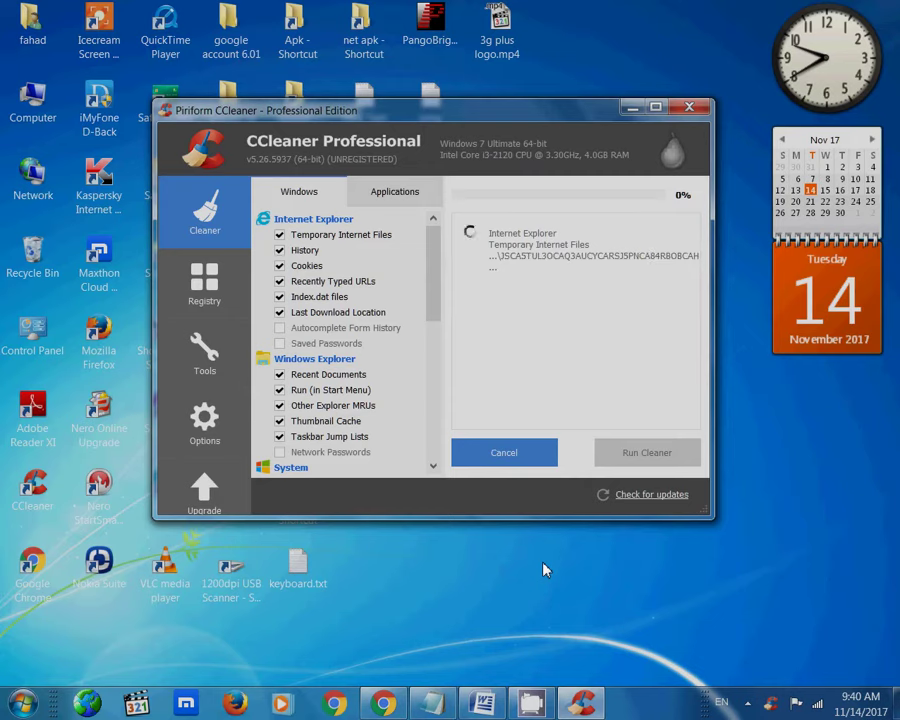
Step: Switch to Notepad and write two lines: "now starting clean your pc" and "clean c drive tempery files"
{"action": "left_click", "coordinate": [430, 705]}
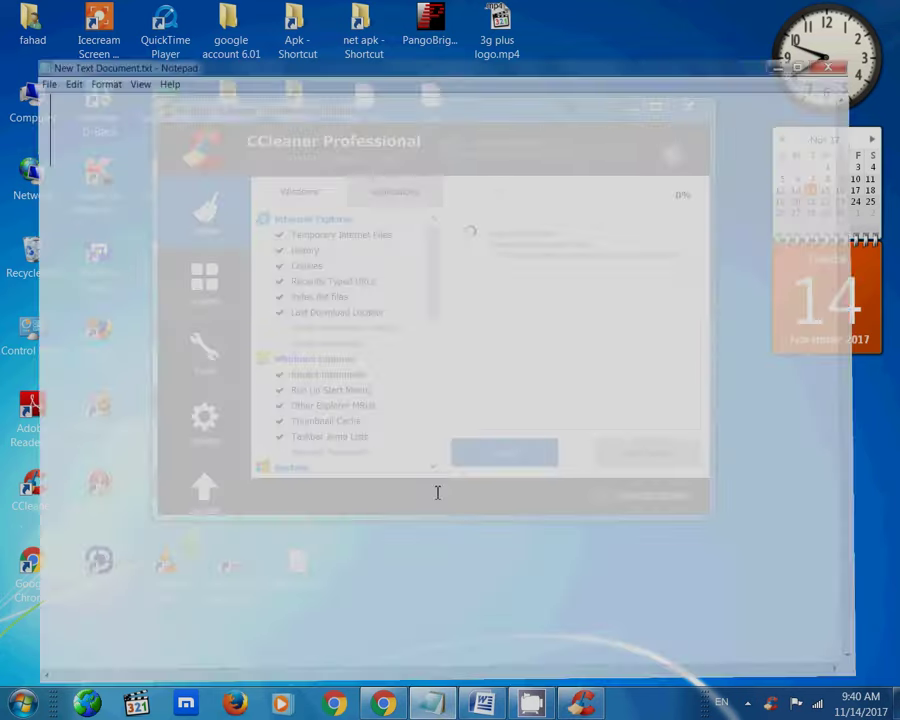
{"action": "type", "text": "n"}
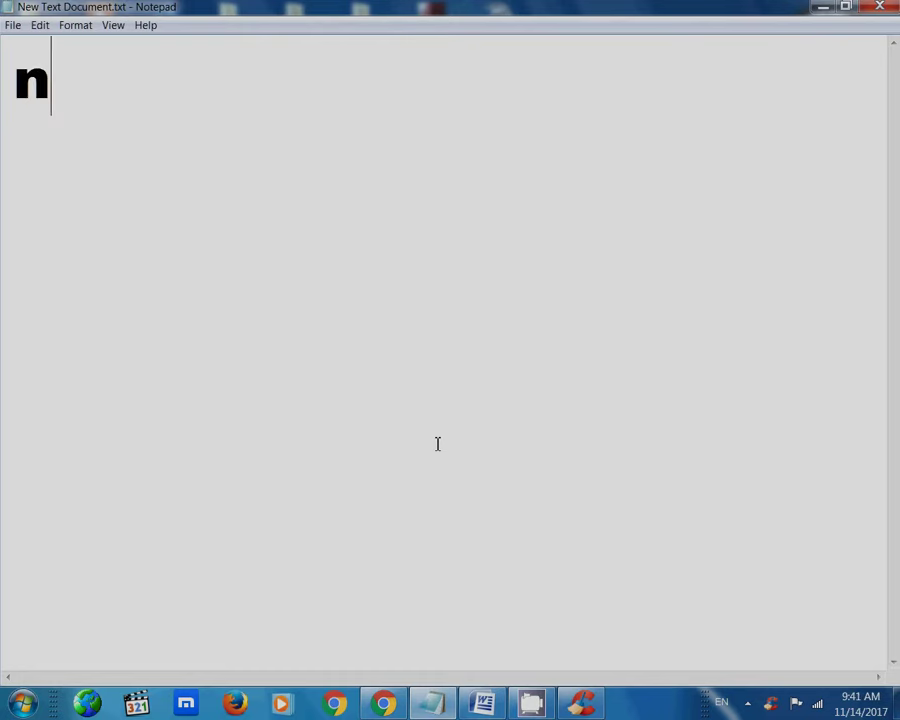
{"action": "type", "text": "ow star"}
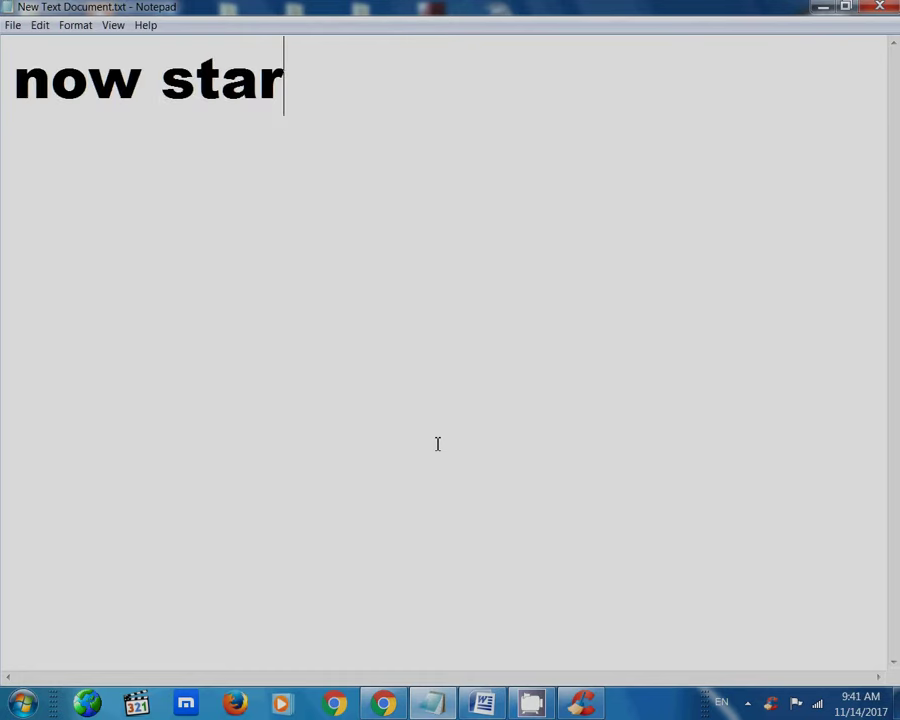
{"action": "type", "text": "ting cle"}
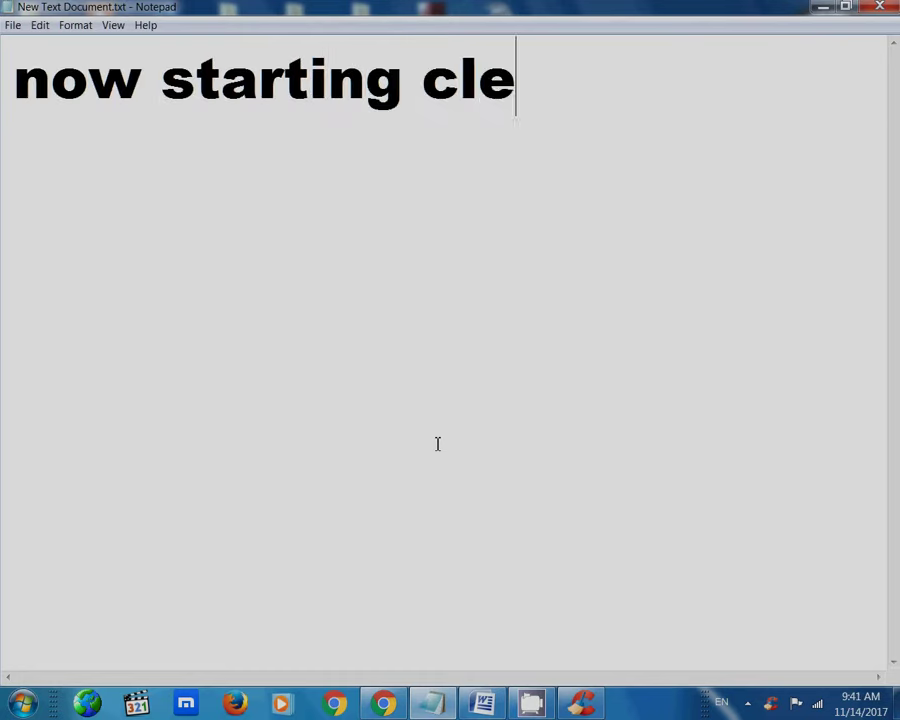
{"action": "type", "text": "an you"}
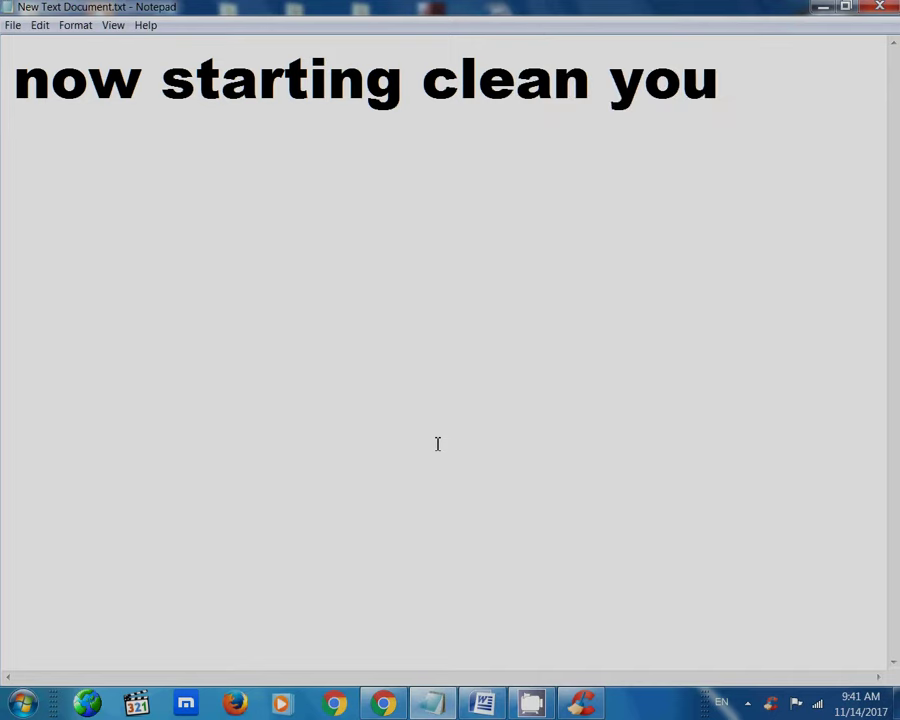
{"action": "type", "text": "r pc"}
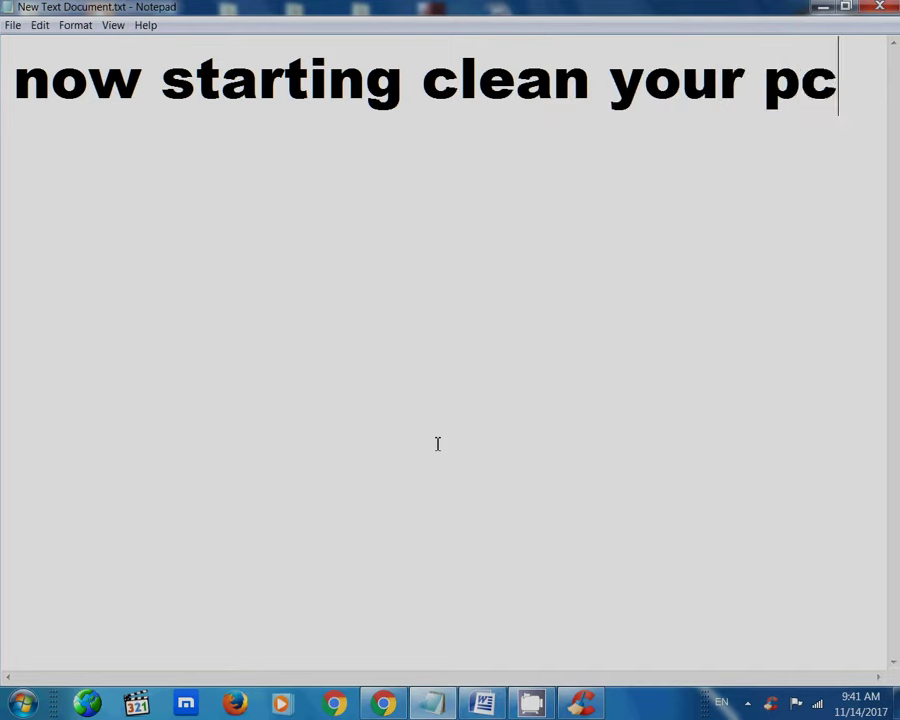
{"action": "key", "text": "Return"}
{"action": "type", "text": "clean"}
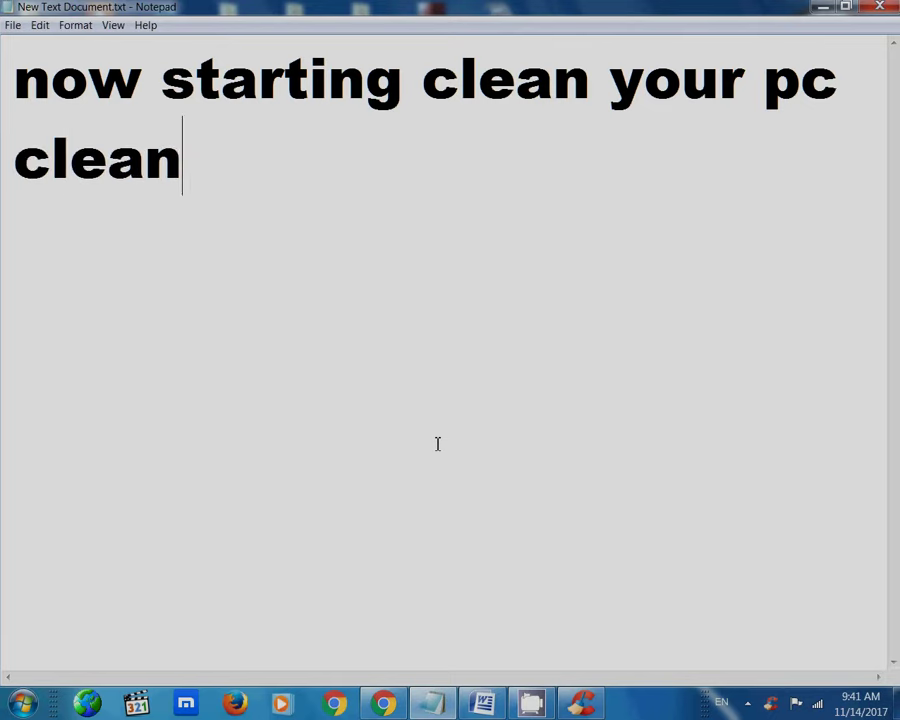
{"action": "type", "text": " c drive "}
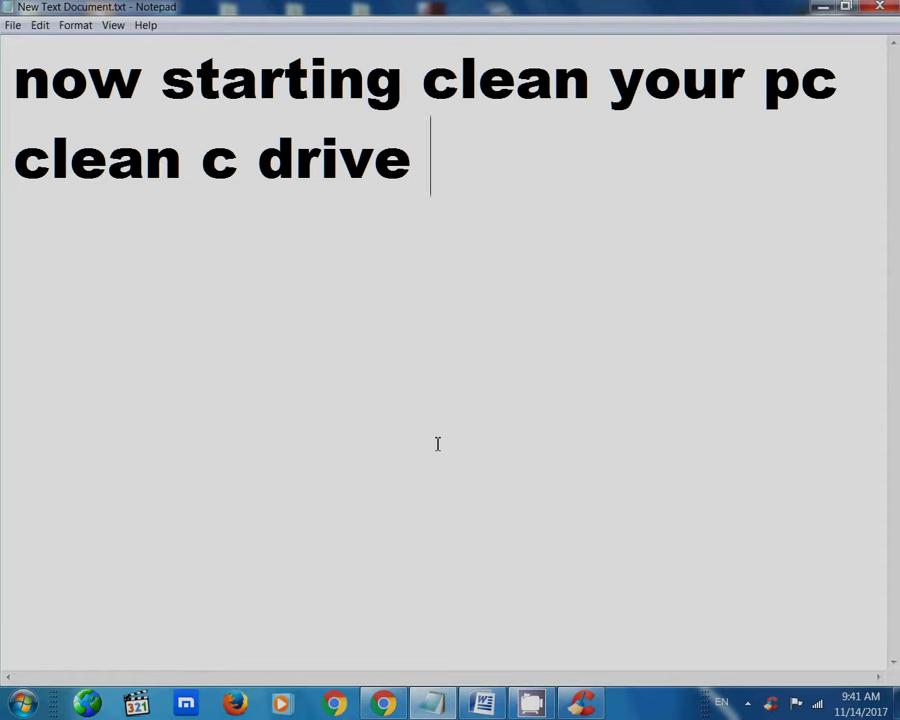
{"action": "type", "text": "temp"}
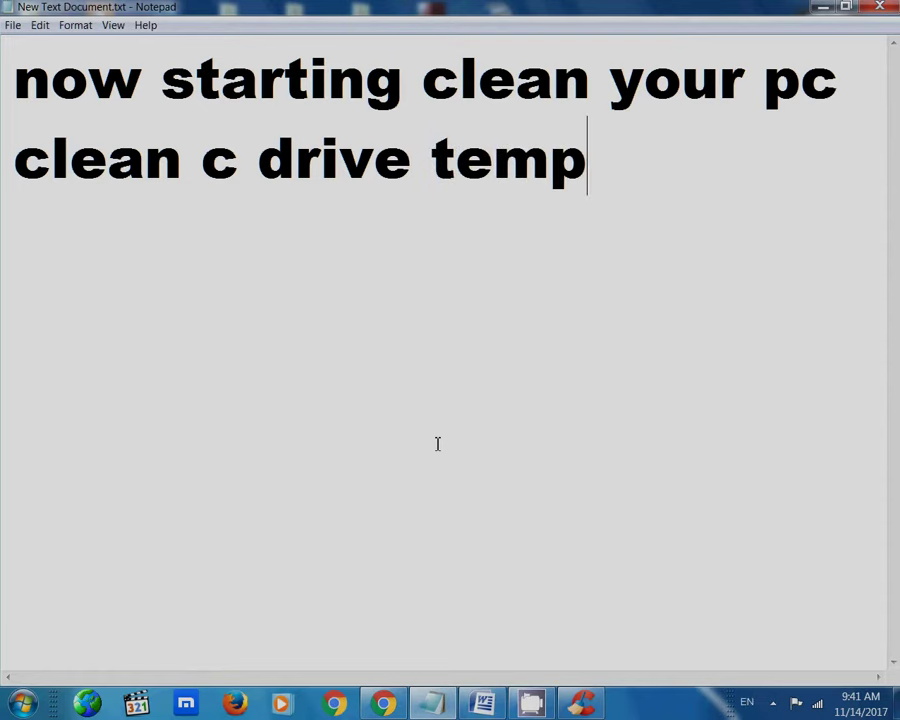
{"action": "type", "text": "ery files"}
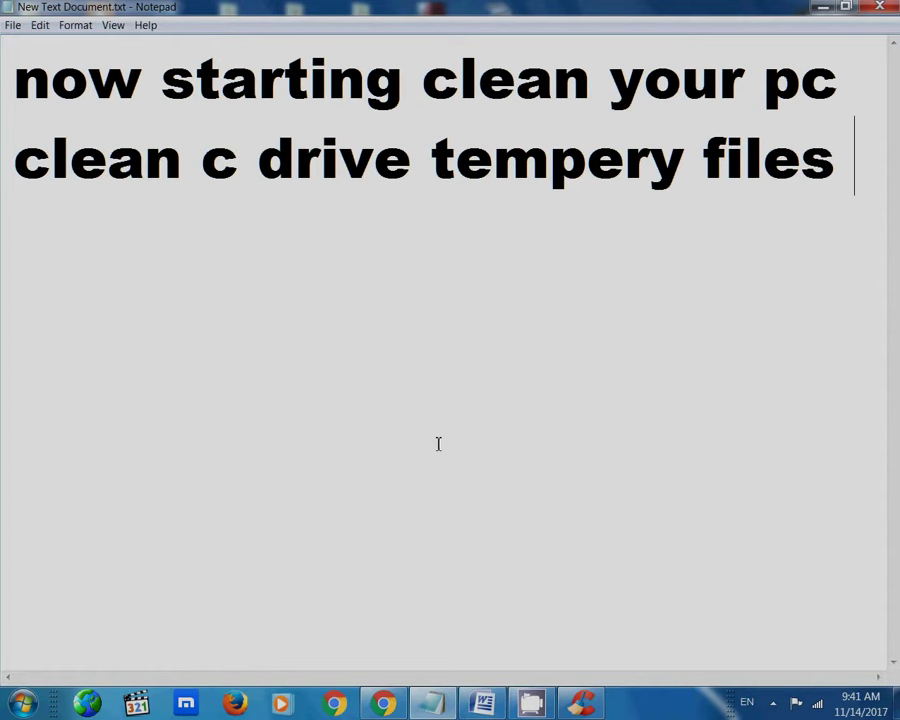
Step: Return to CCleaner and let it close Google Chrome to clean the Internet Cache
{"action": "left_click", "coordinate": [820, 6]}
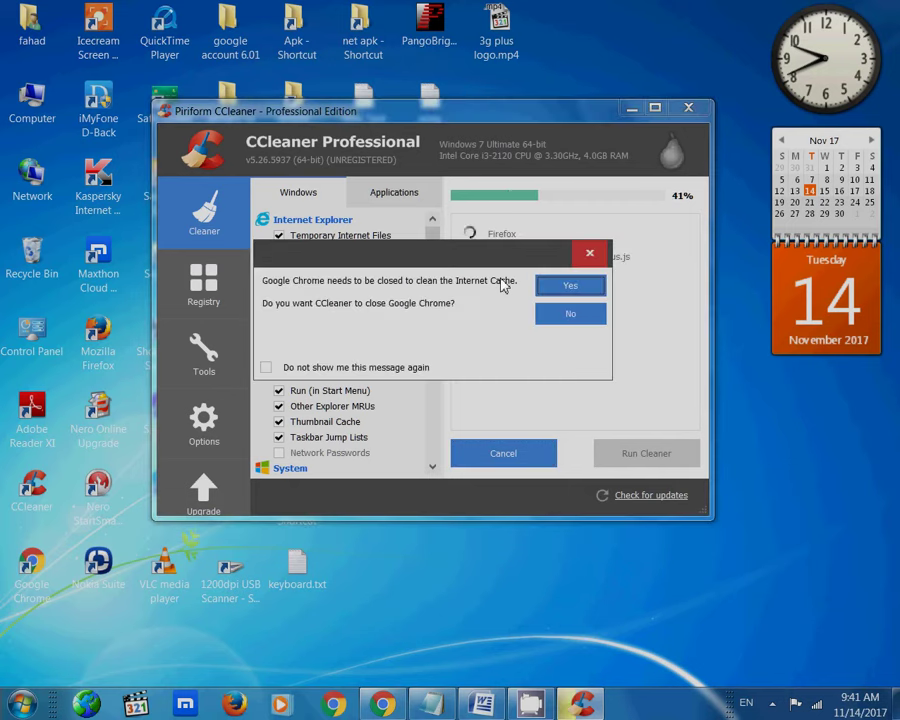
{"action": "left_click", "coordinate": [568, 289]}
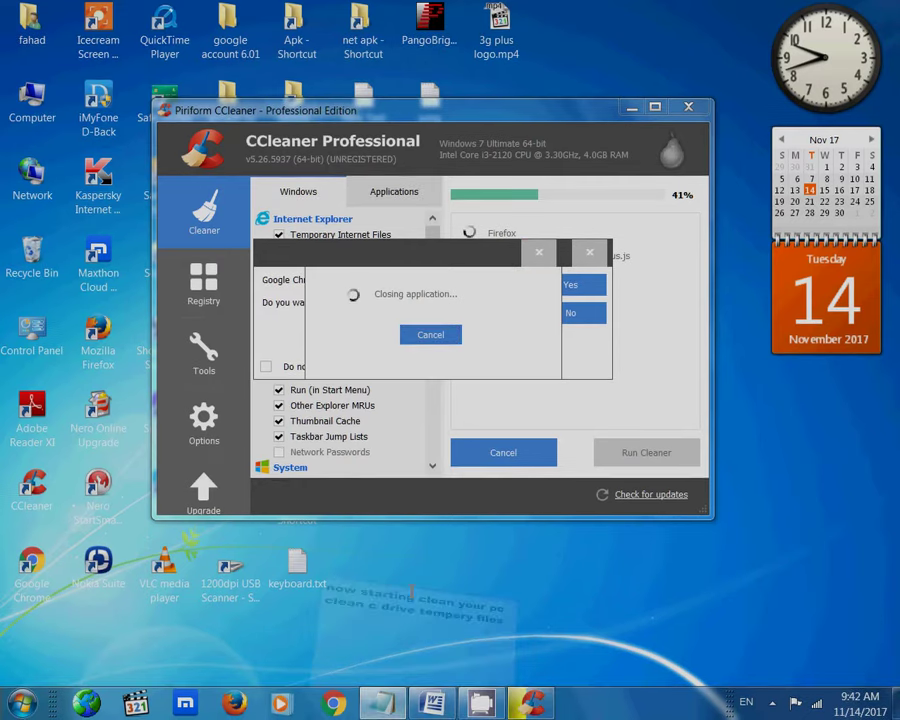
Step: Replace the Notepad text with two lines: "VERY GOOD SOFT" and "VERY EAZY TO USE"
{"action": "left_click_drag", "start_coordinate": [797, 165], "coordinate": [10, 40]}
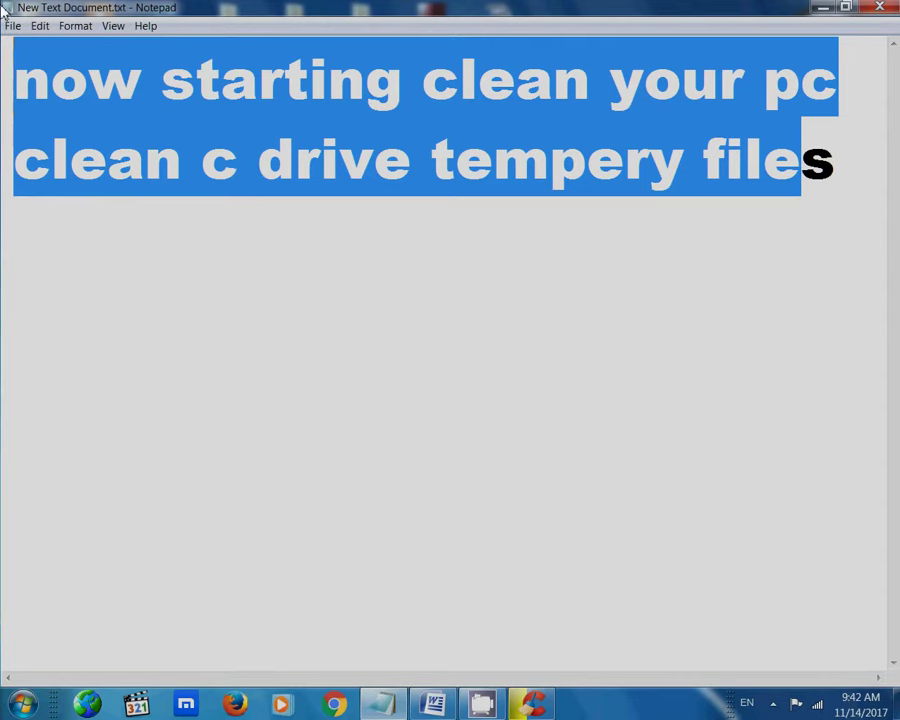
{"action": "key", "text": "BackSpace"}
{"action": "type", "text": "VERY "}
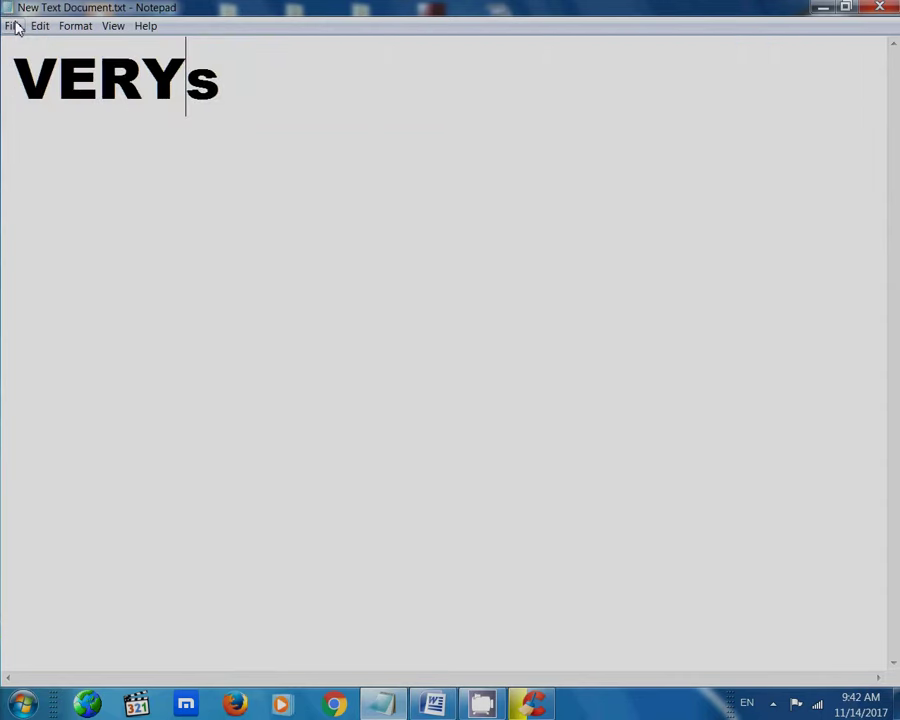
{"action": "type", "text": "GOOD S"}
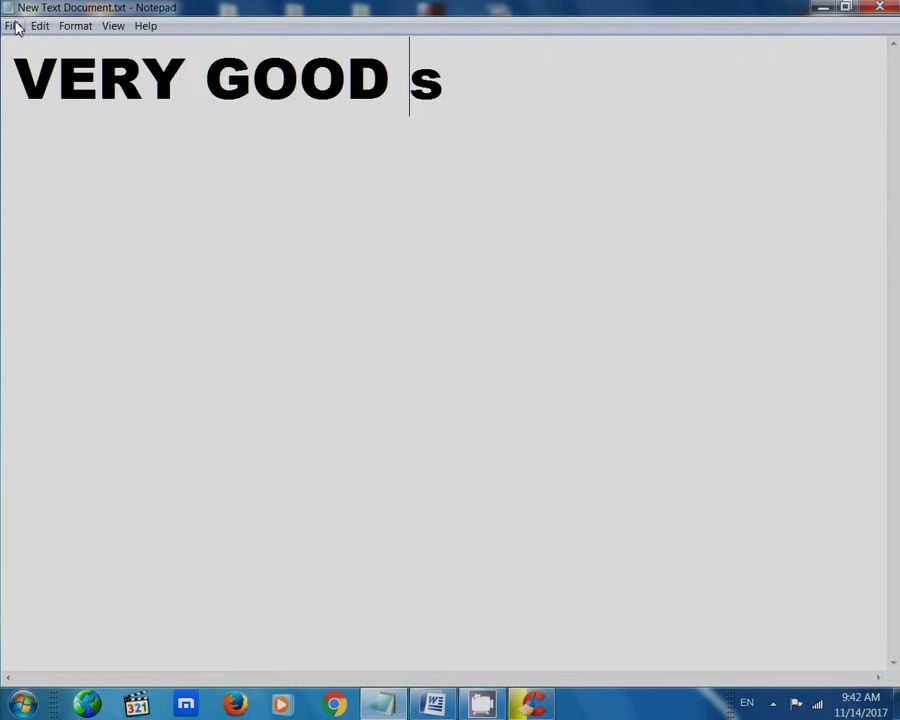
{"action": "type", "text": "OFTWE"}
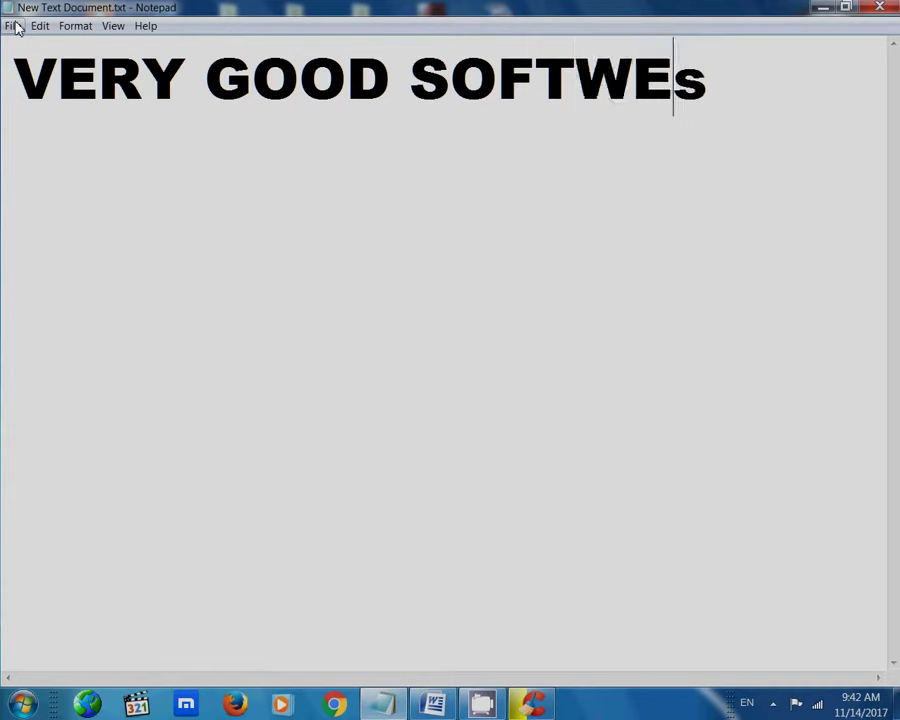
{"action": "key", "text": "BackSpace"}
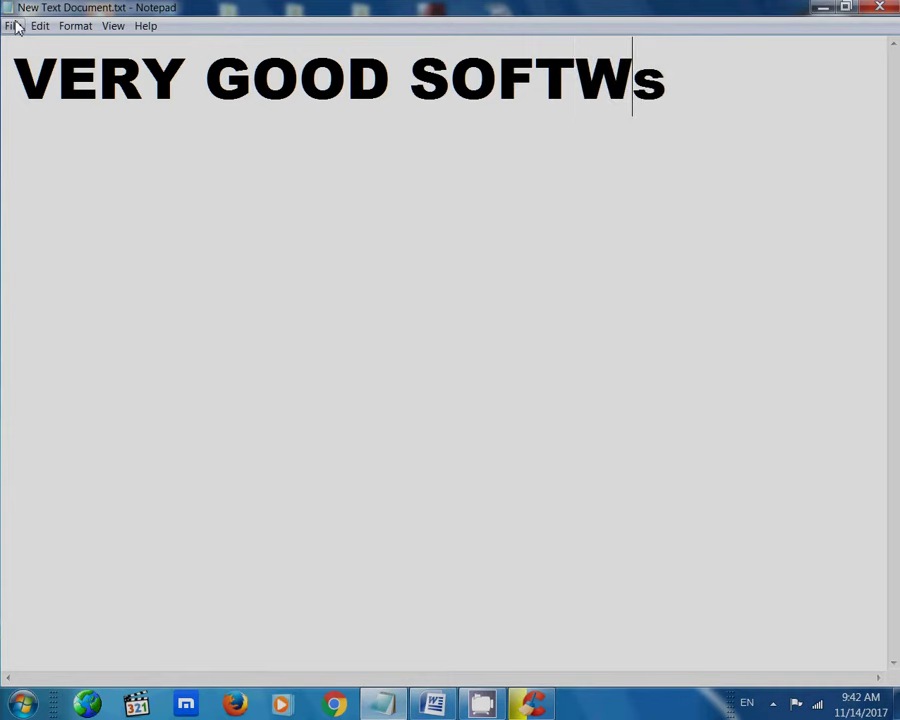
{"action": "left_click_drag", "start_coordinate": [684, 90], "coordinate": [585, 95]}
{"action": "key", "text": "BackSpace"}
{"action": "key", "text": "Return"}
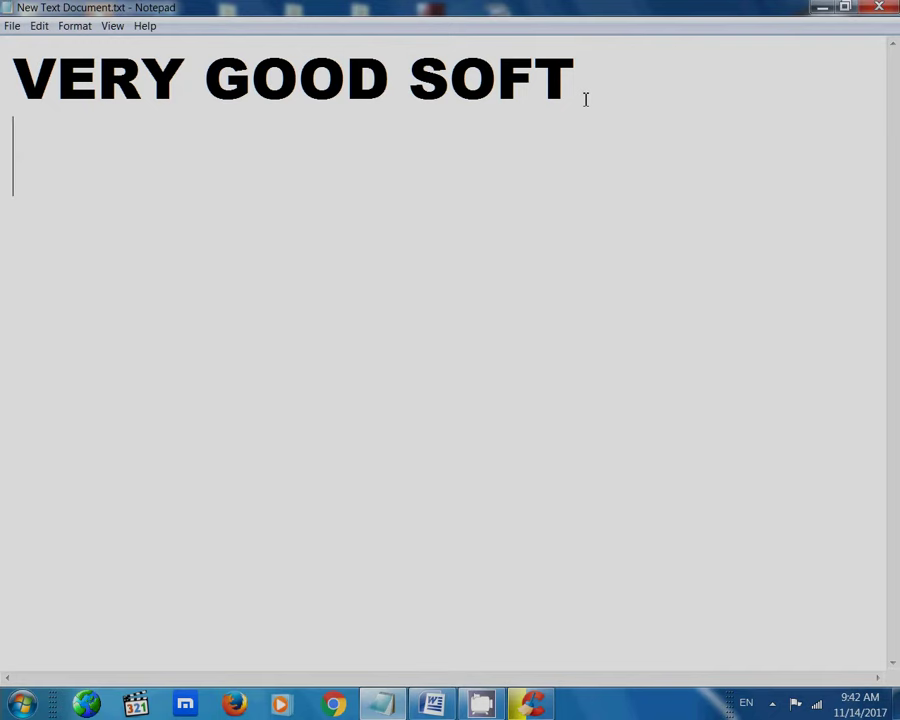
{"action": "type", "text": "VERY E"}
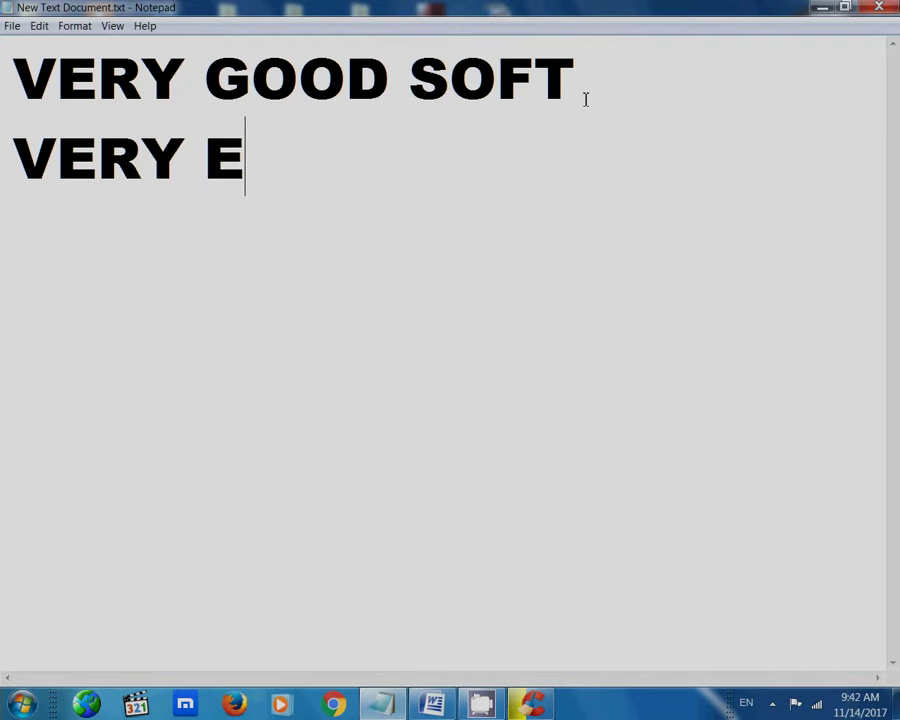
{"action": "type", "text": "AZY TO USE"}
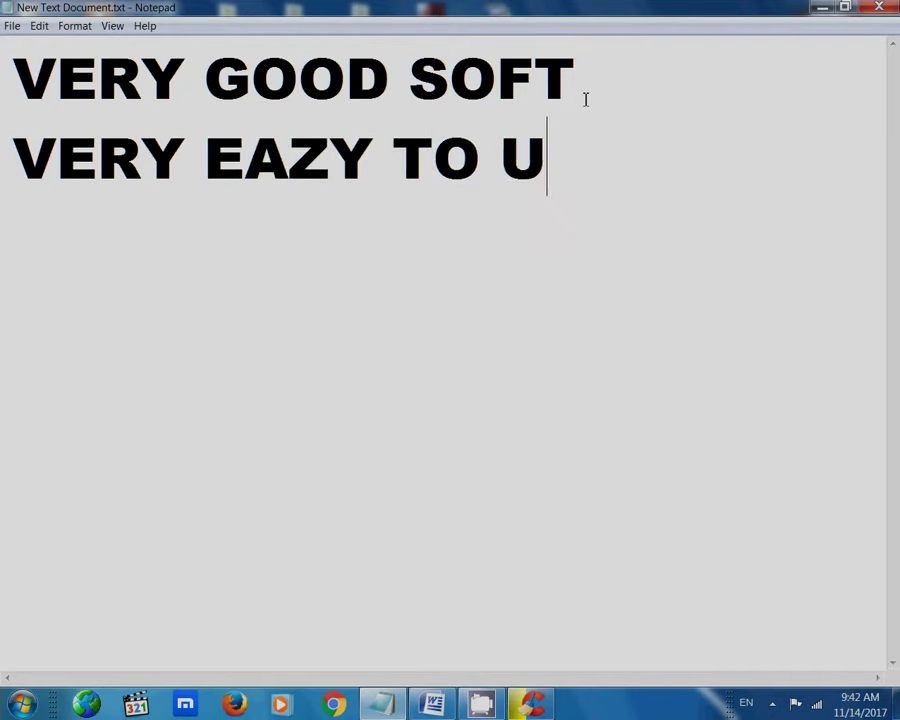
Step: Return to CCleaner, decline the first forced closing of Google Chrome, and accept it at the repeated request
{"action": "left_click", "coordinate": [820, 7]}
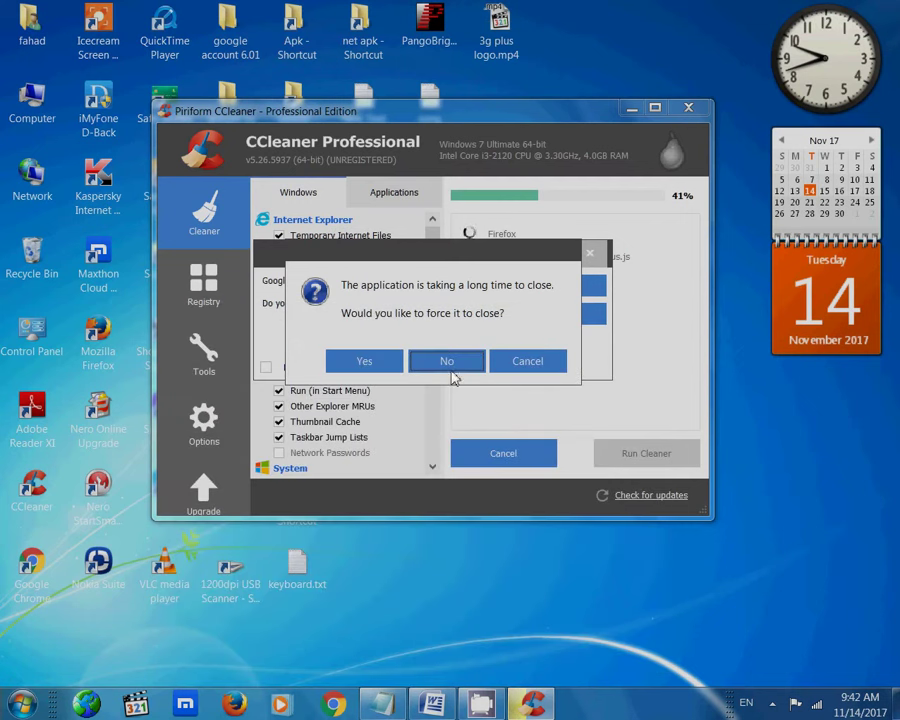
{"action": "left_click", "coordinate": [446, 363]}
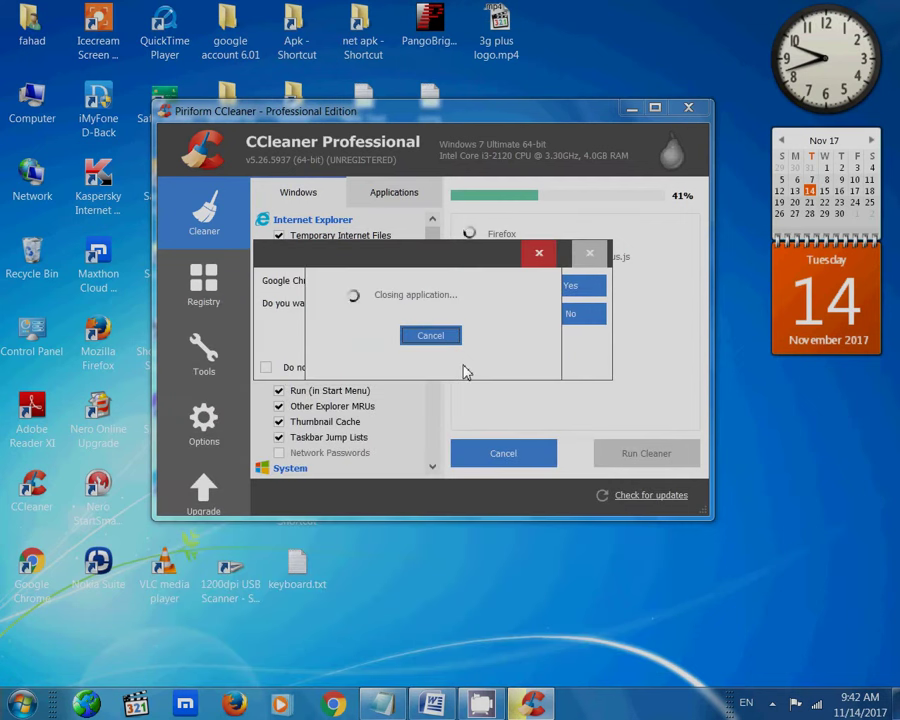
{"action": "left_click_drag", "start_coordinate": [408, 258], "coordinate": [526, 355]}
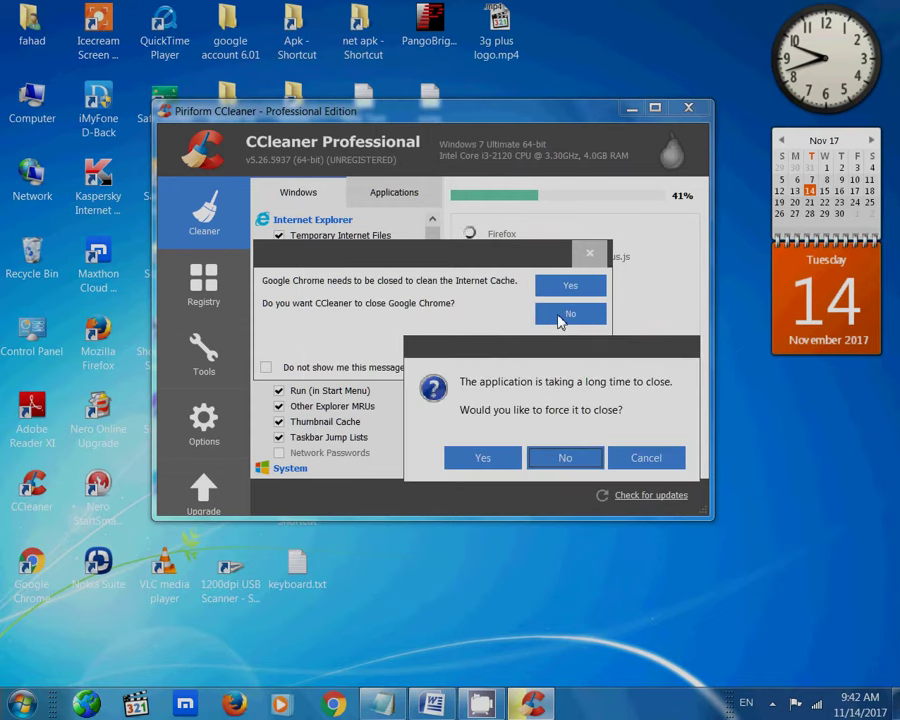
{"action": "left_click", "coordinate": [482, 460]}
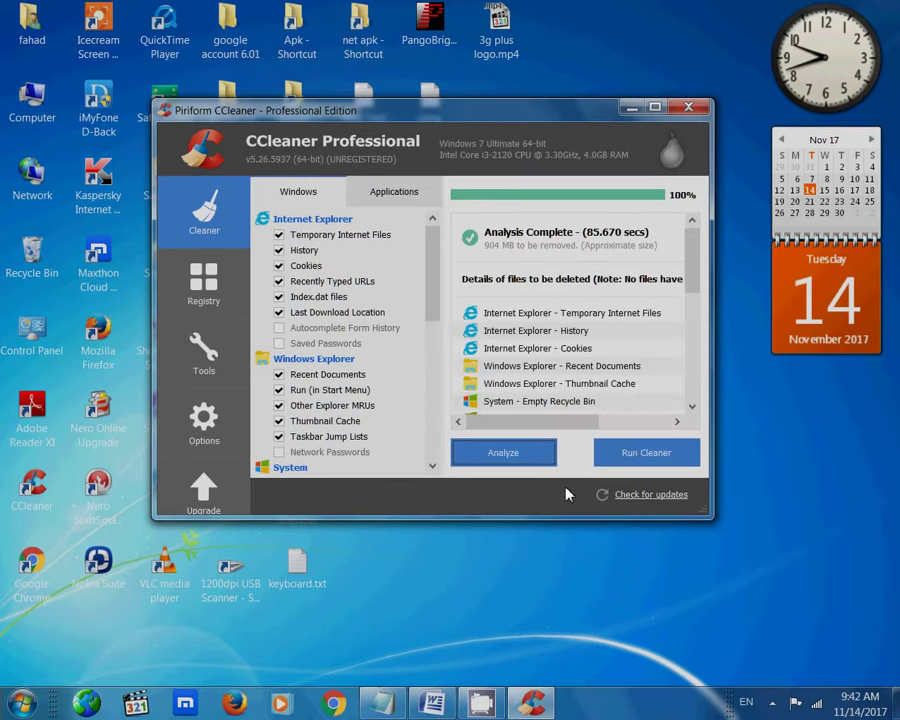
Step: Switch to Notepad and replace its text with "NOW CLICK RUN CLEAN"
{"action": "left_click", "coordinate": [398, 690]}
{"action": "left_click_drag", "start_coordinate": [749, 255], "coordinate": [5, 5]}
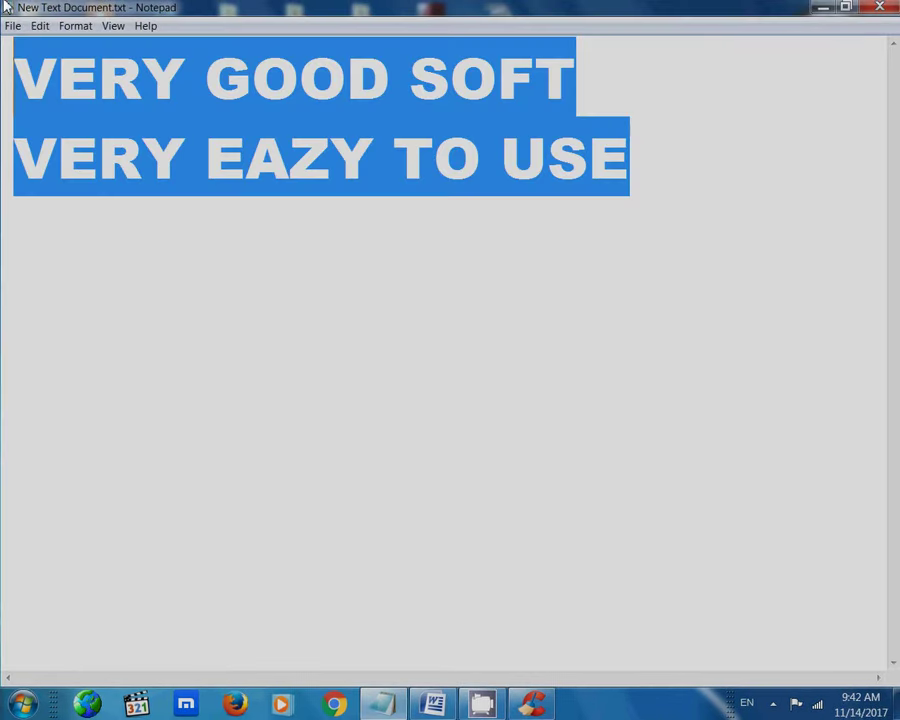
{"action": "key", "text": "BackSpace"}
{"action": "type", "text": "NOW C"}
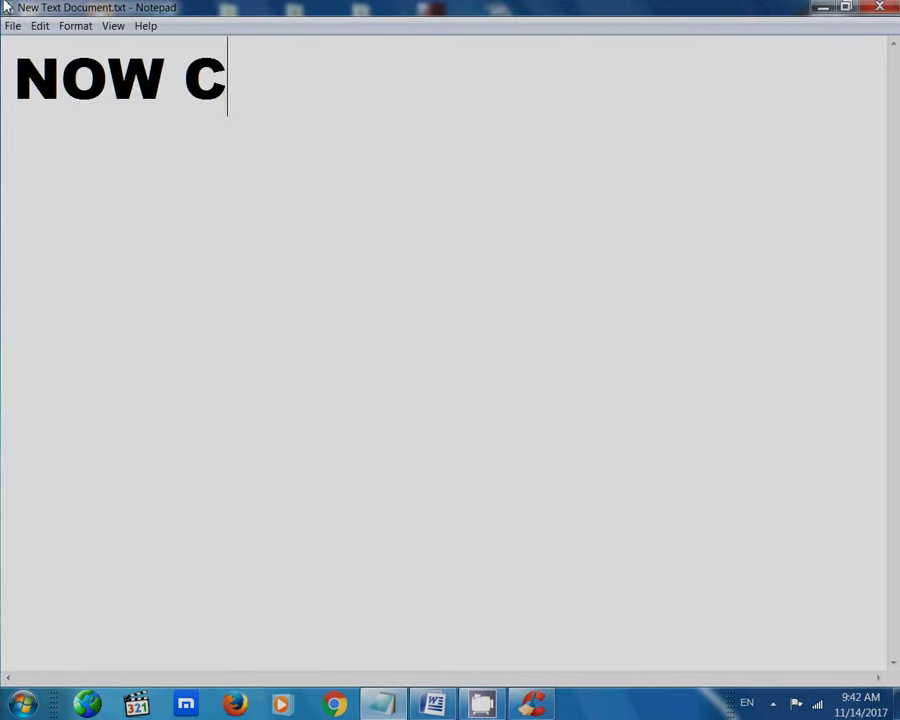
{"action": "type", "text": "LICK"}
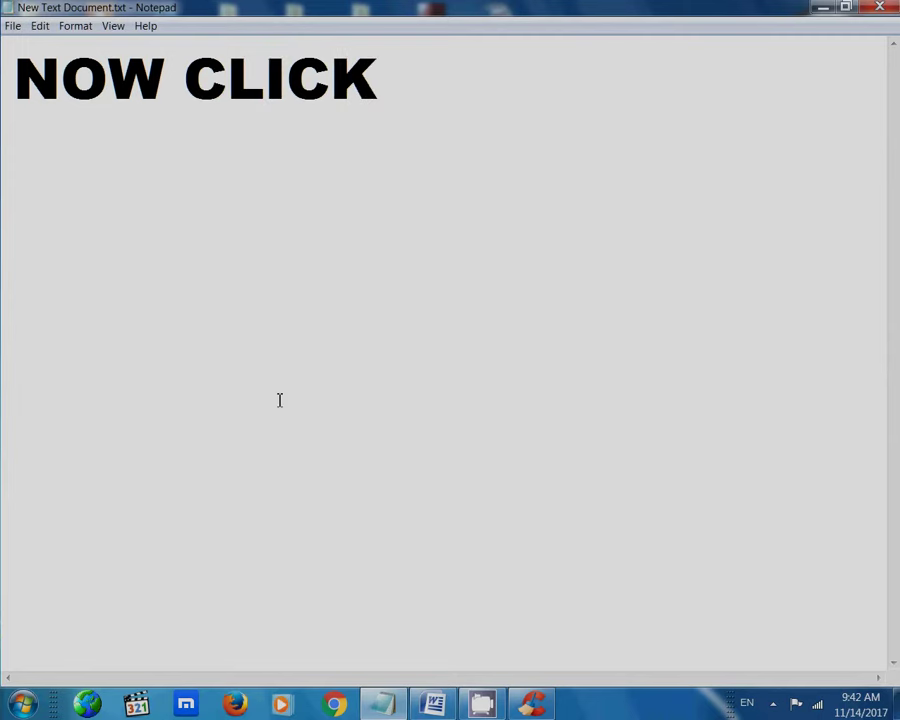
{"action": "left_click", "coordinate": [531, 704]}
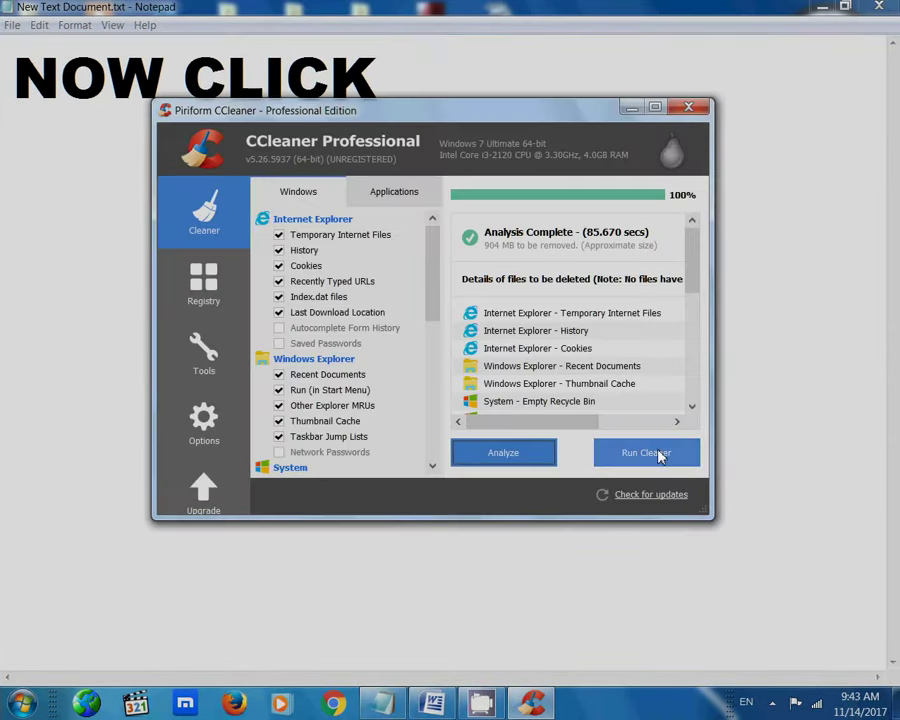
{"action": "left_click", "coordinate": [783, 346]}
{"action": "type", "text": "RU"}
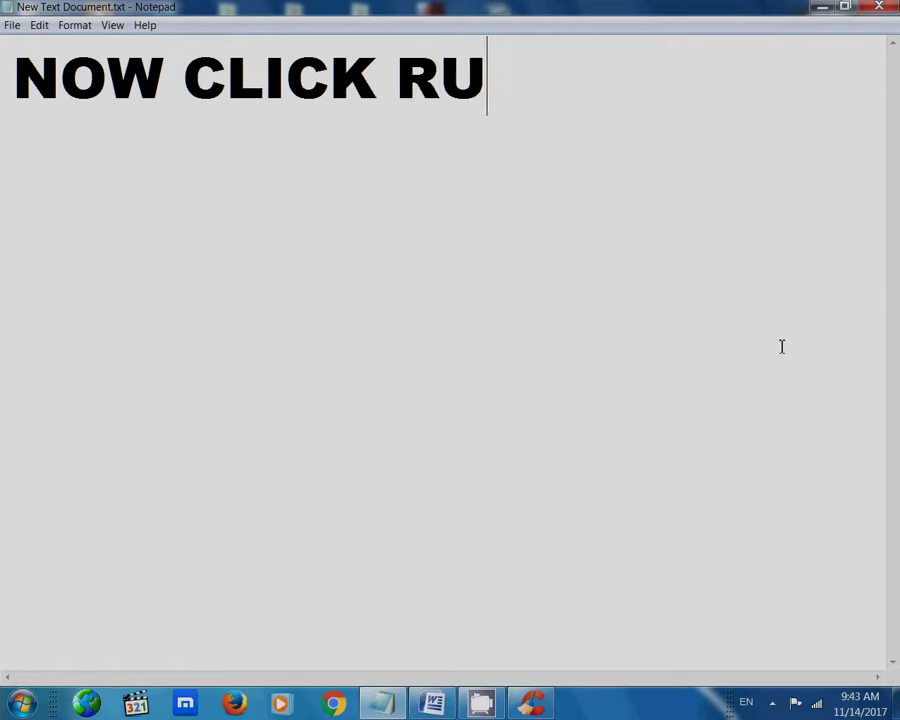
{"action": "type", "text": "N CLEAN"}
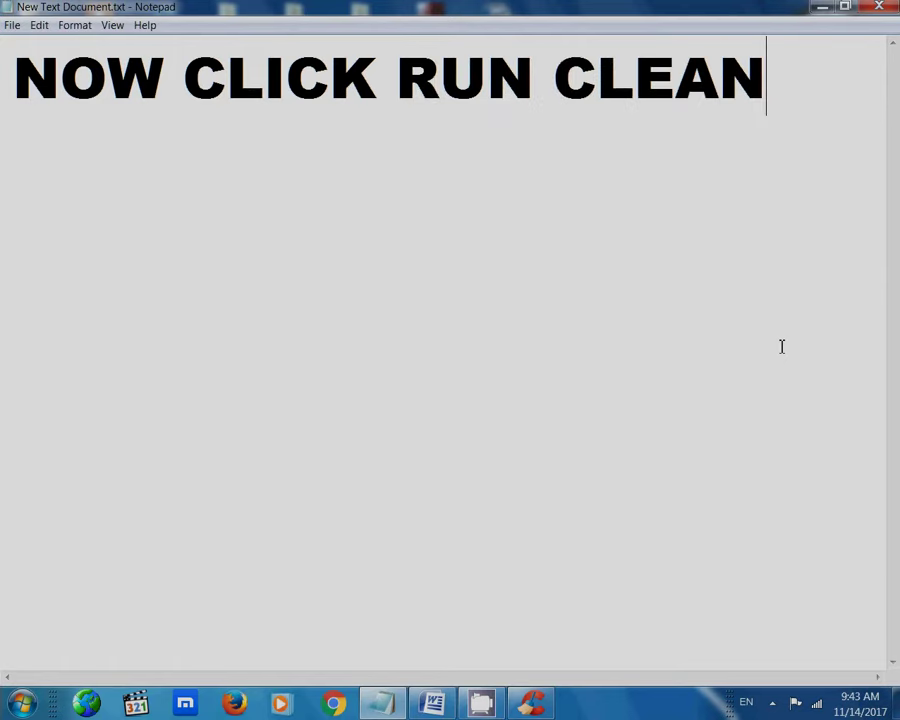
Step: Return to CCleaner and run the cleaner, accepting permanent deletion and suppressing that message in future, then repeat the cleaning
{"action": "left_click", "coordinate": [822, 7]}
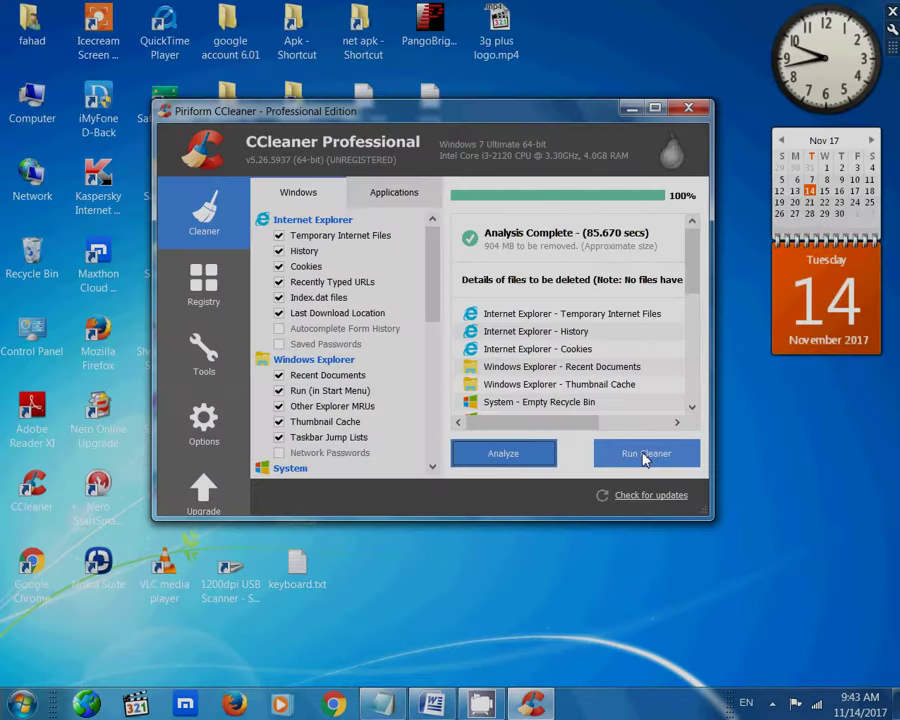
{"action": "left_click", "coordinate": [645, 457]}
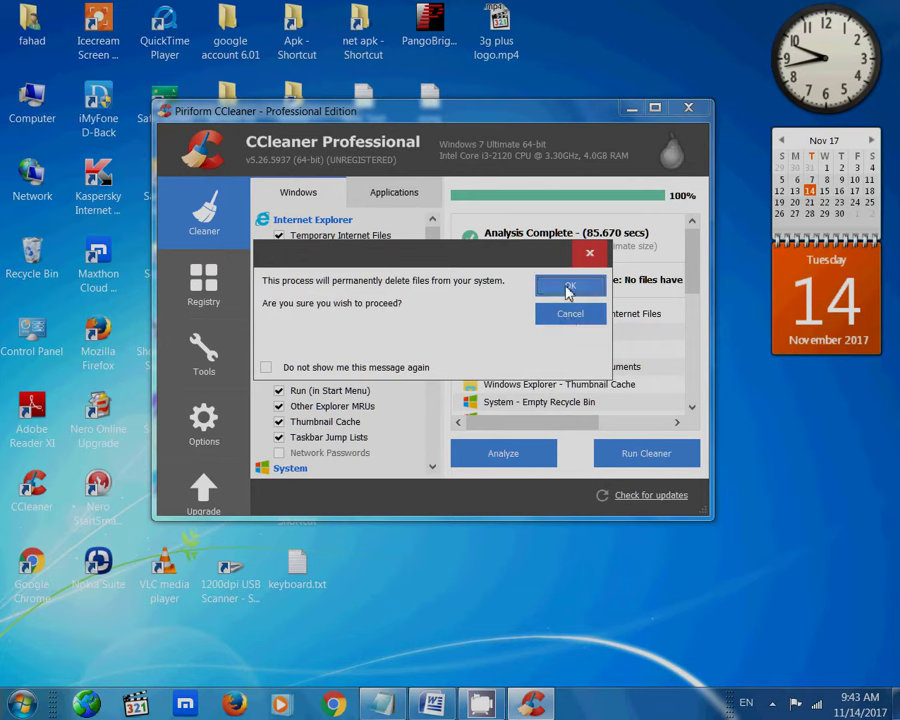
{"action": "left_click", "coordinate": [394, 366]}
{"action": "left_click", "coordinate": [568, 287]}
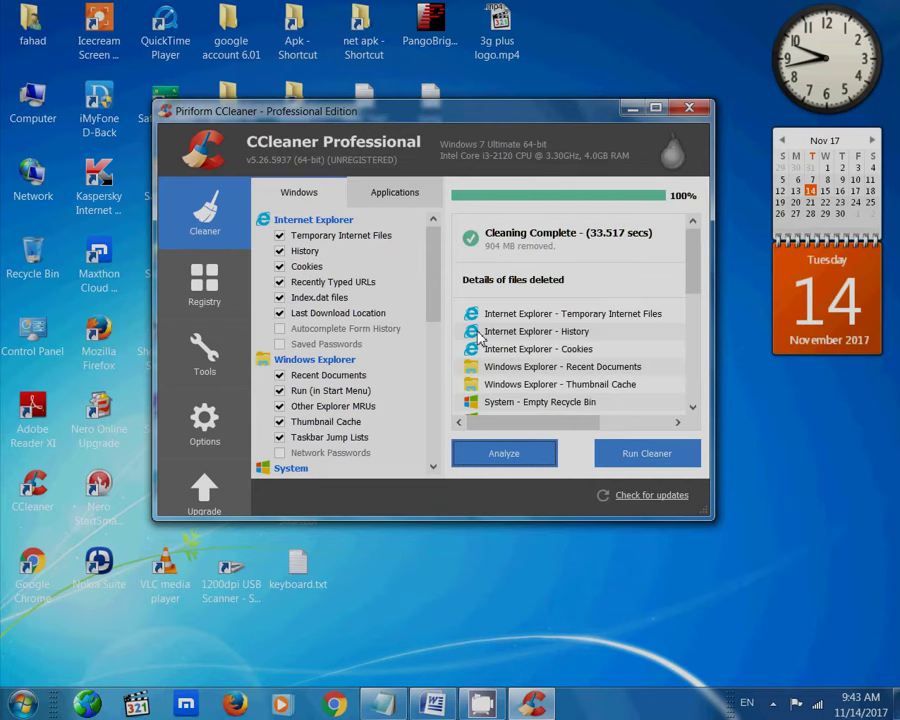
{"action": "left_click", "coordinate": [659, 458]}
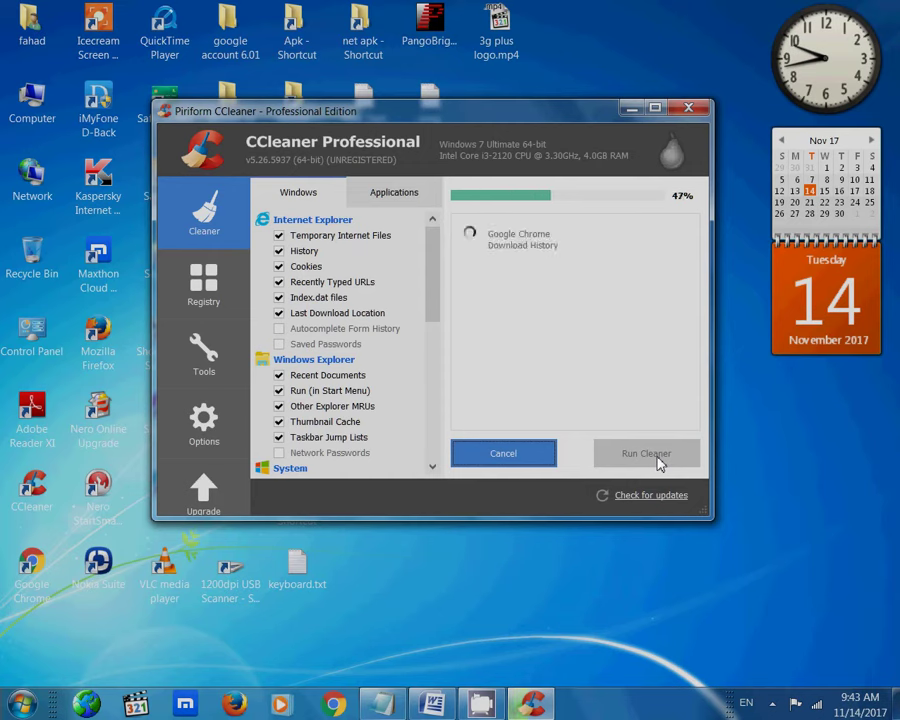
{"action": "left_click", "coordinate": [646, 453]}
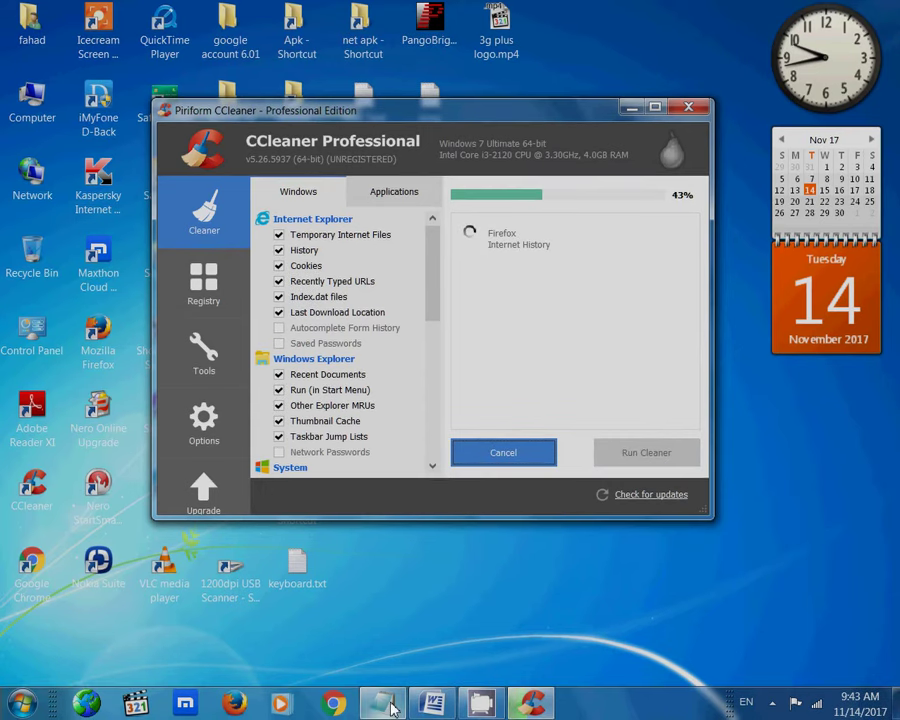
Step: Switch to Notepad and replace its text with "THEN GO TO REGISTERY"
{"action": "mouse_move", "coordinate": [391, 706]}
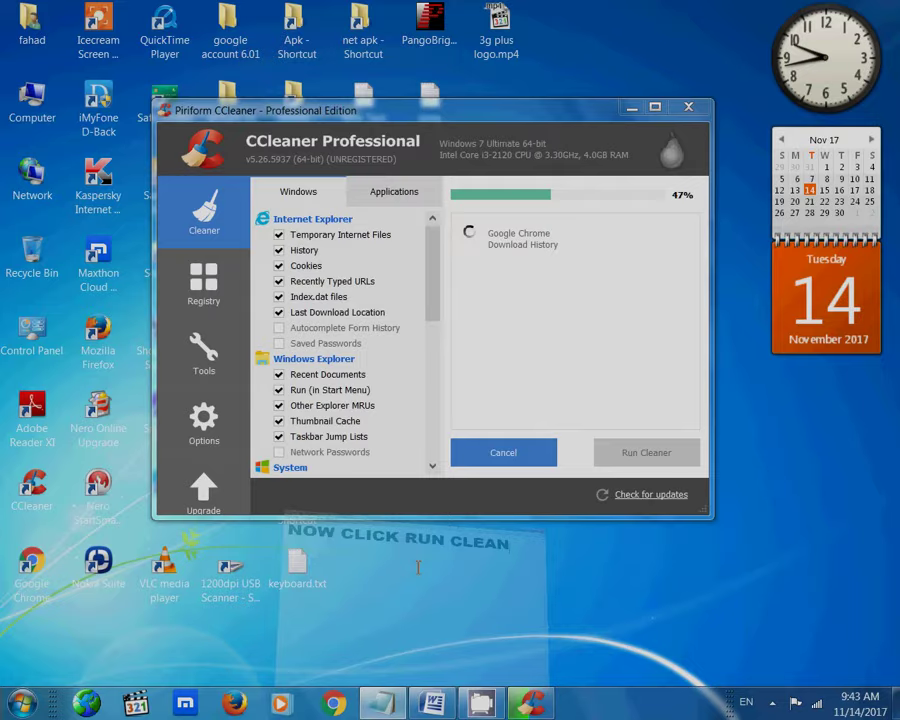
{"action": "left_click", "coordinate": [382, 590]}
{"action": "key", "text": "ctrl+a"}
{"action": "key", "text": "BackSpace"}
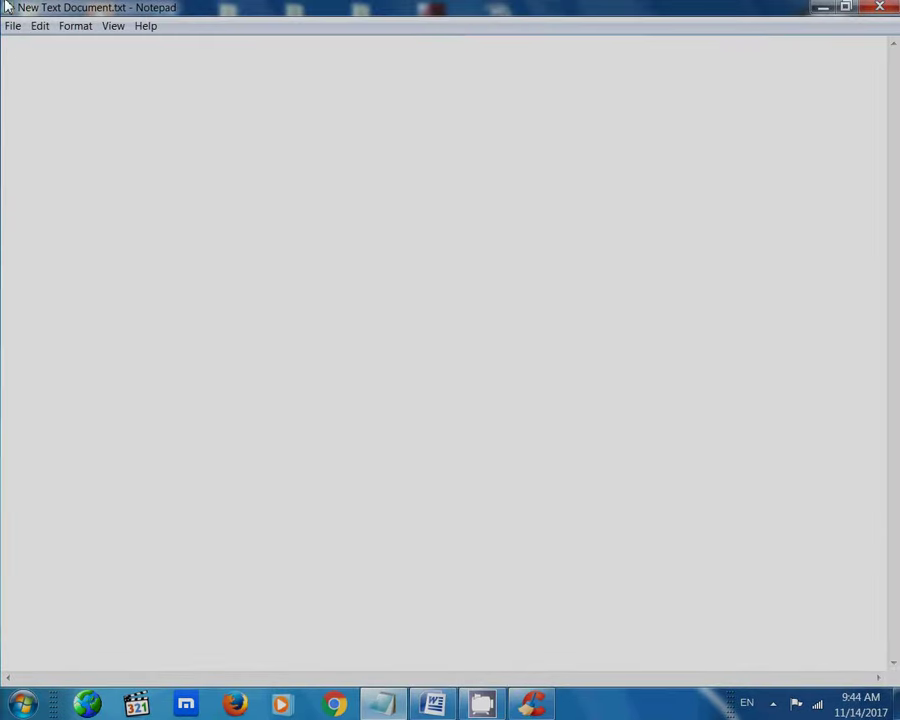
{"action": "type", "text": "THEN GO "}
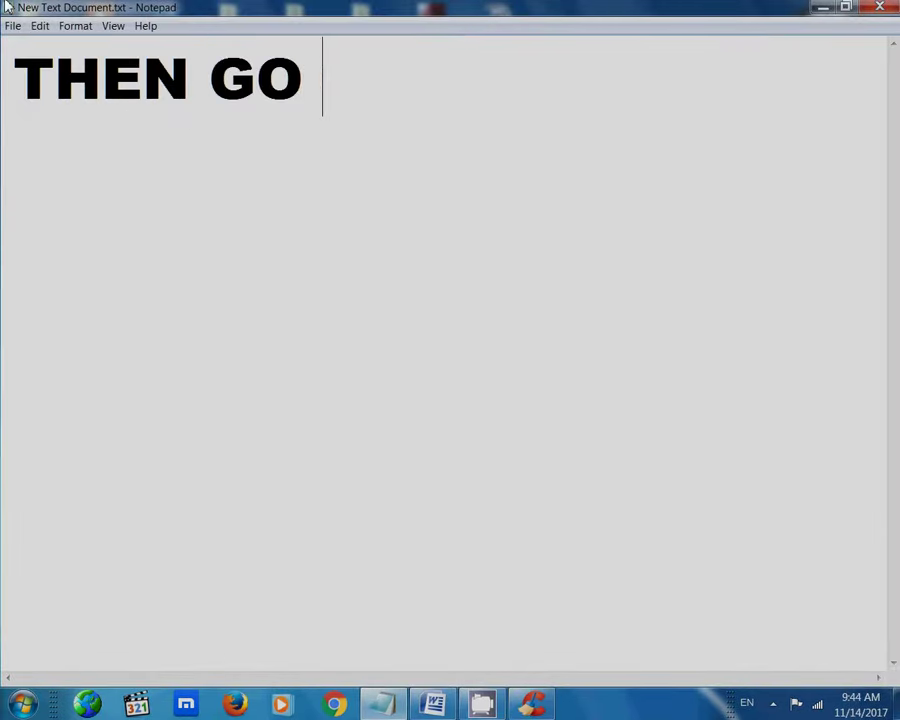
{"action": "type", "text": "TO REGISTERY"}
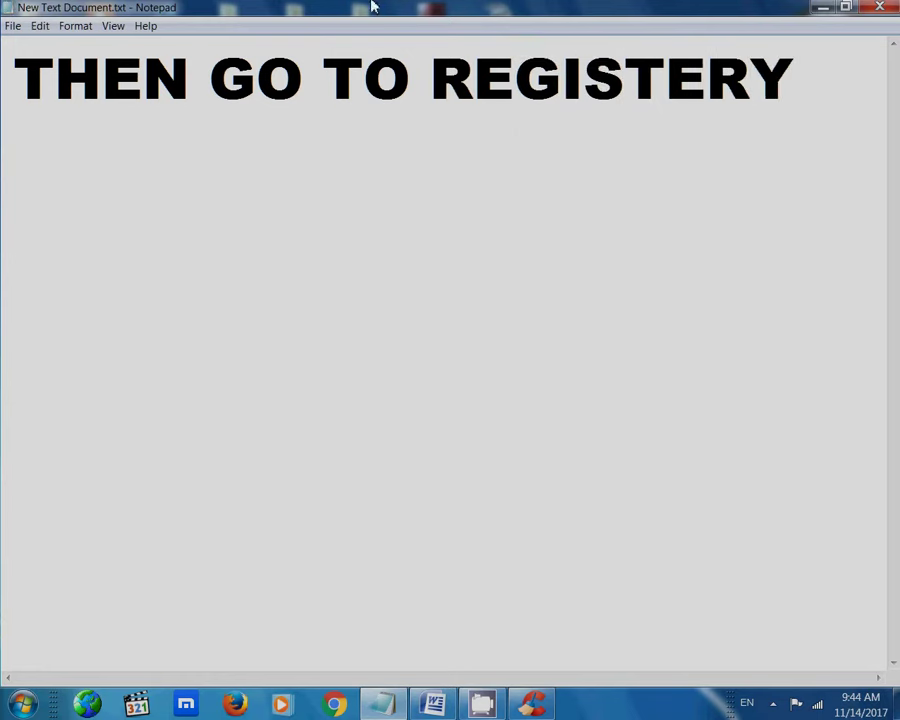
Step: Return to CCleaner, scan the registry for issues, and fix all selected issues without backing up the registry
{"action": "left_click", "coordinate": [822, 7]}
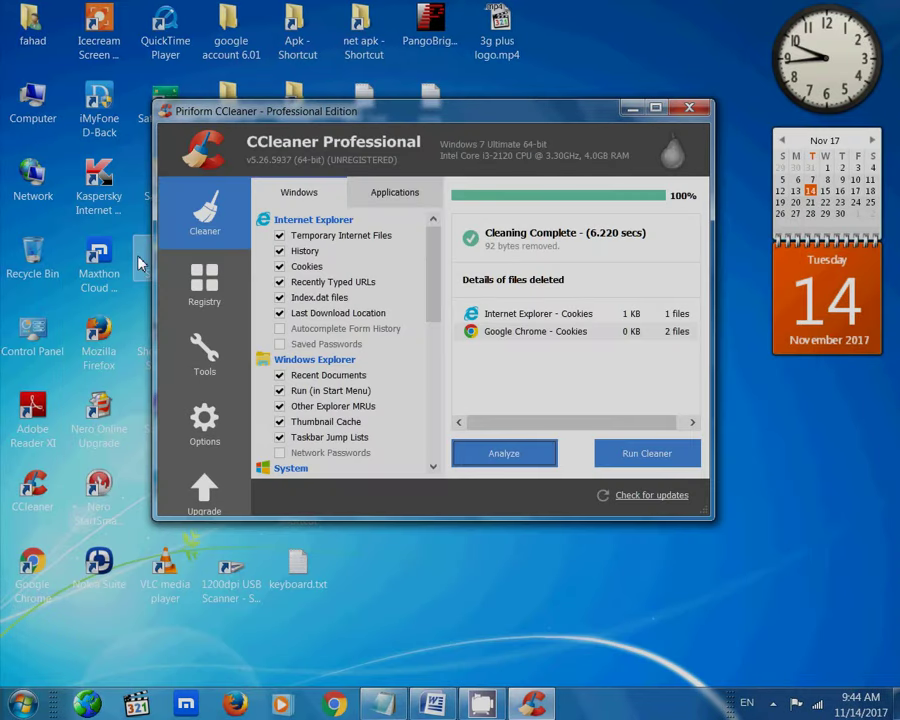
{"action": "left_click", "coordinate": [214, 283]}
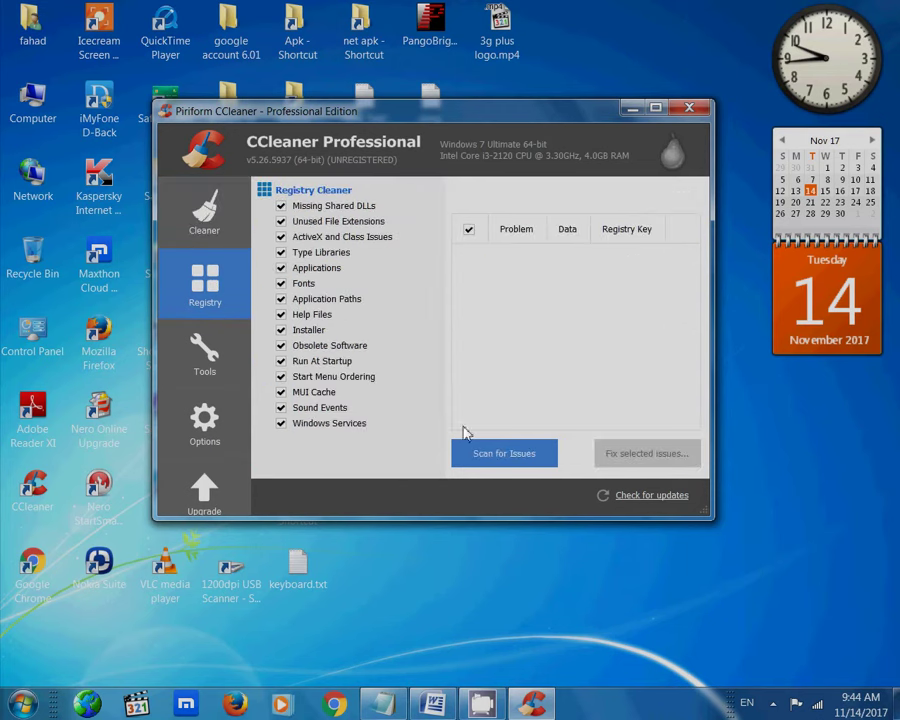
{"action": "left_click", "coordinate": [494, 455]}
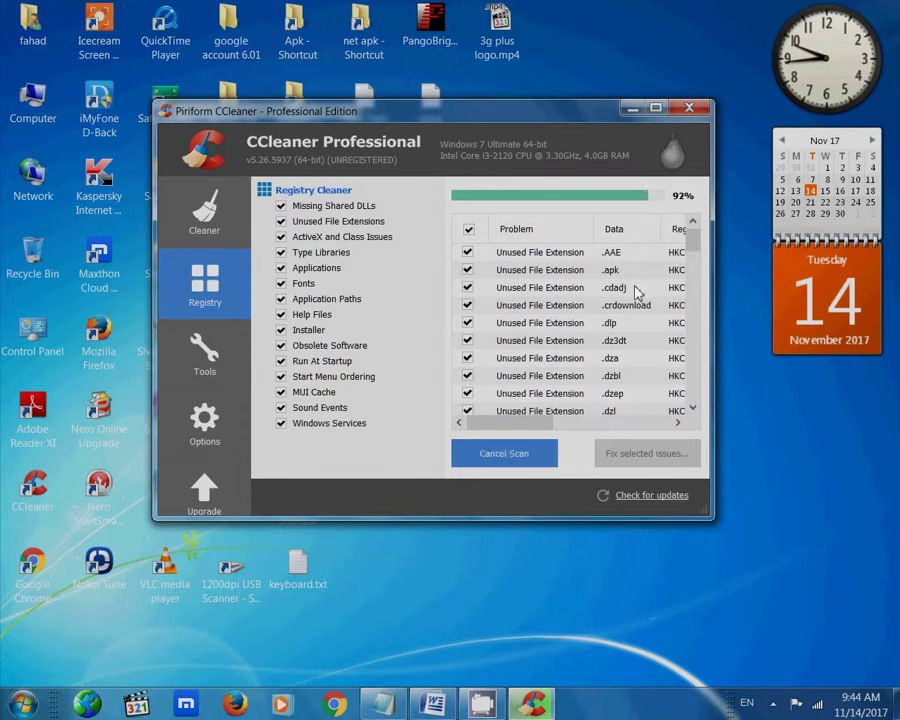
{"action": "left_click", "coordinate": [689, 454]}
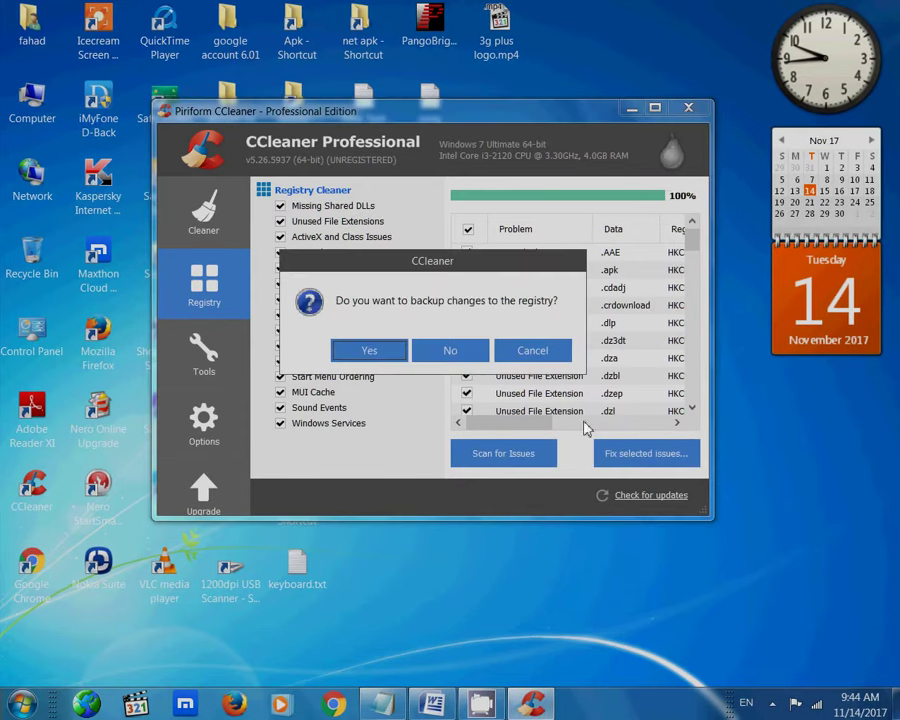
{"action": "left_click", "coordinate": [444, 348]}
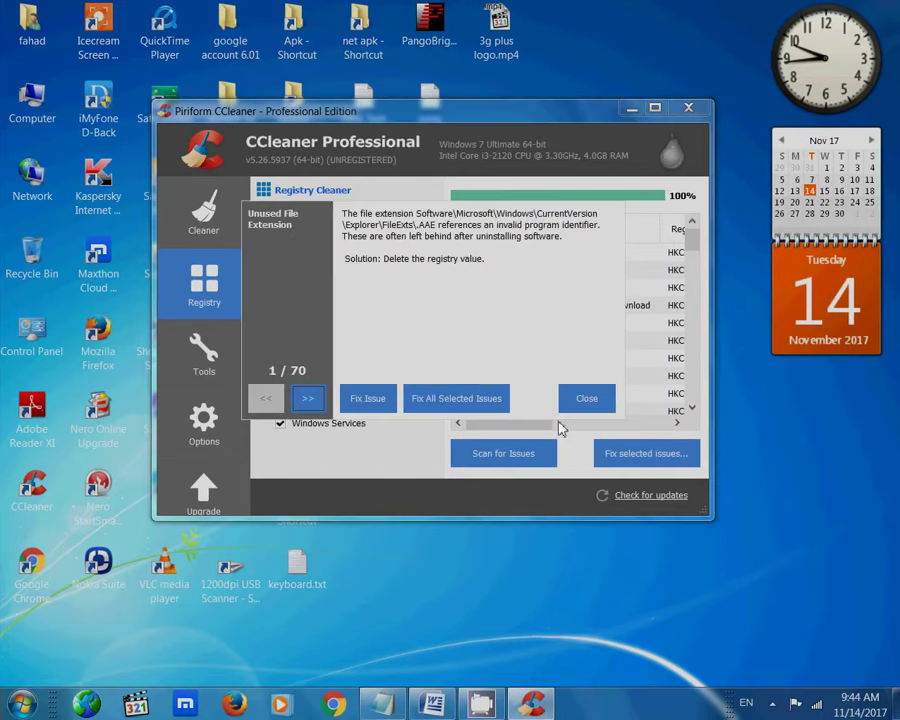
{"action": "left_click", "coordinate": [455, 399]}
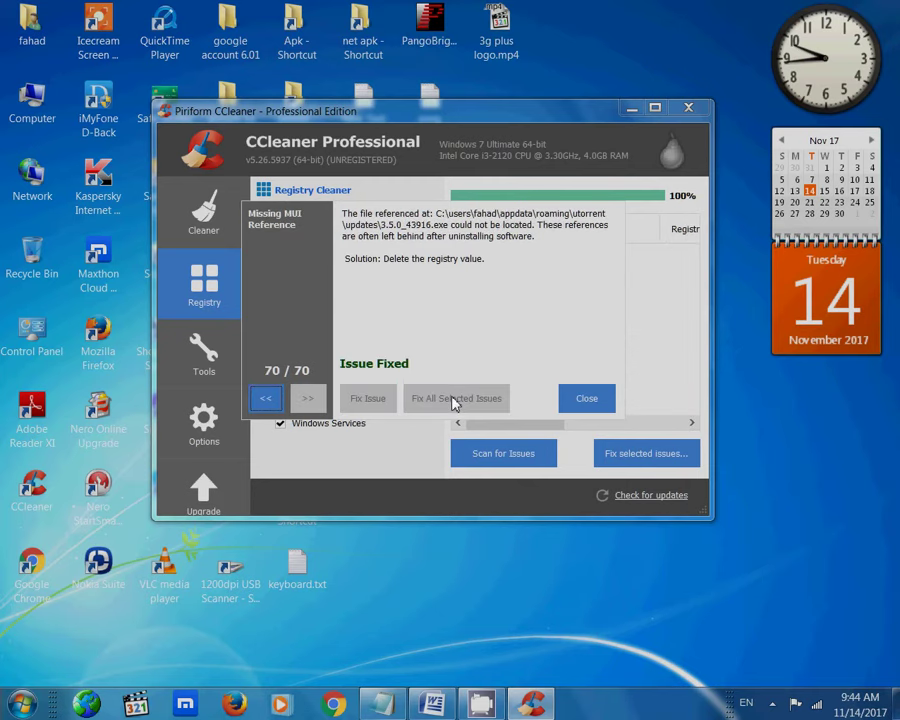
{"action": "left_click", "coordinate": [591, 405]}
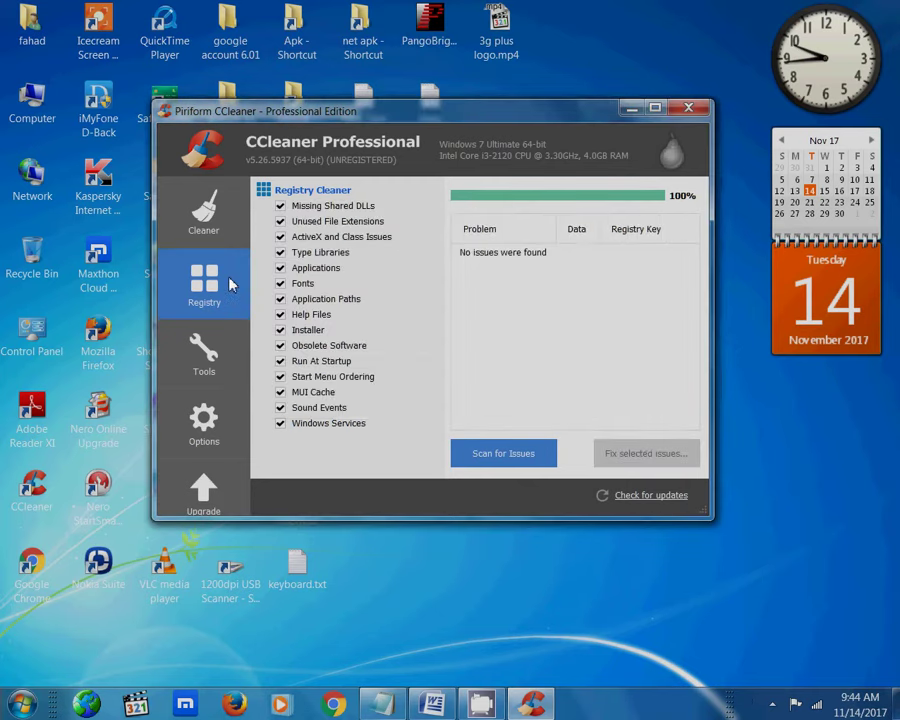
Step: Scan the registry a second time and fix all the remaining selected issues, again without a backup
{"action": "left_click", "coordinate": [478, 452]}
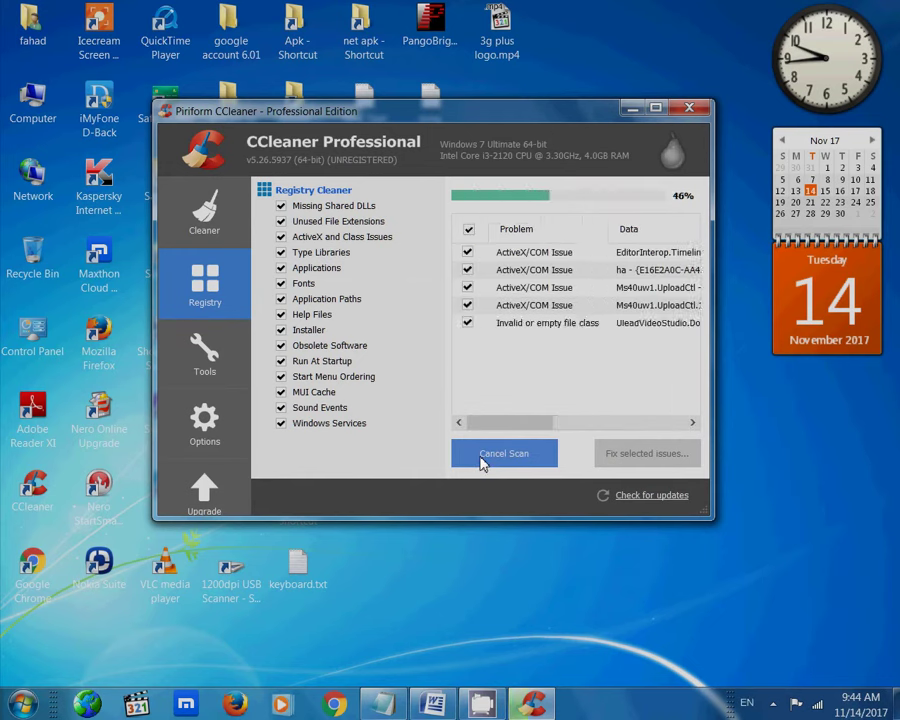
{"action": "left_click", "coordinate": [629, 458]}
{"action": "left_click", "coordinate": [451, 351]}
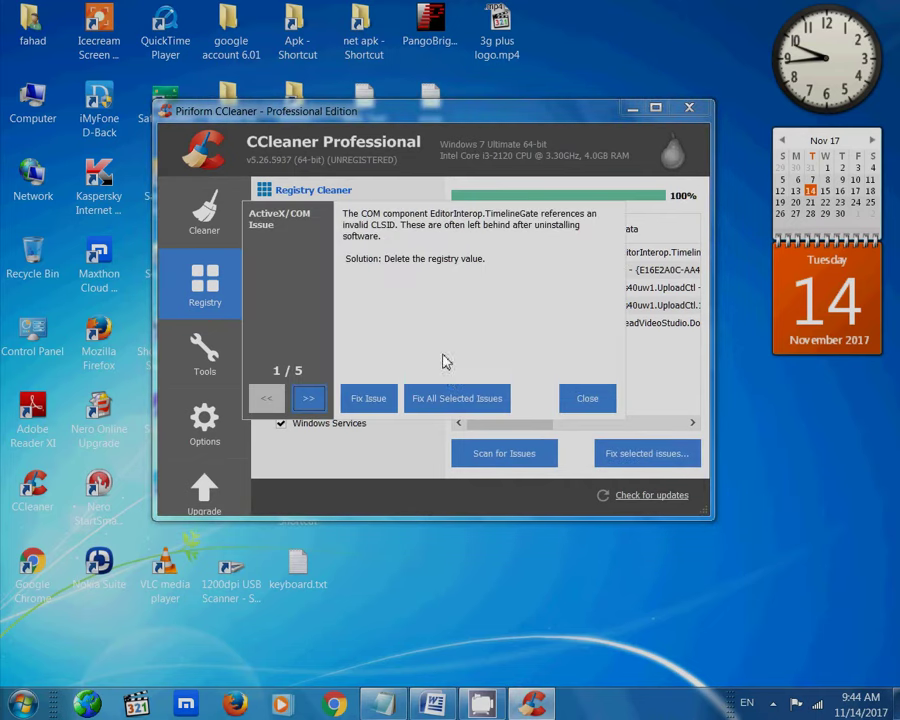
{"action": "left_click", "coordinate": [450, 398]}
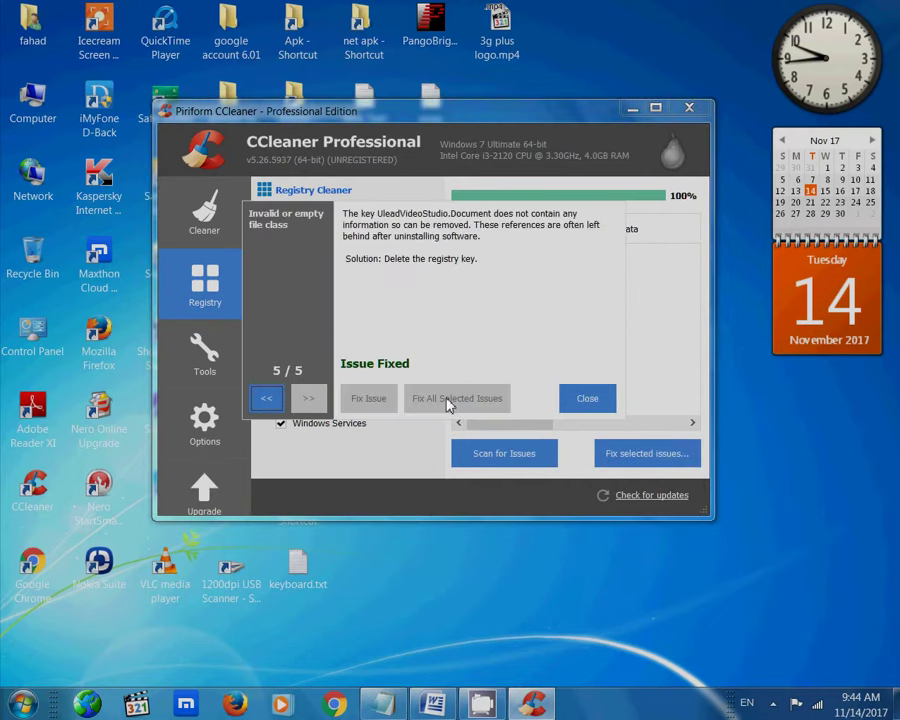
{"action": "left_click", "coordinate": [584, 397]}
Step: Minimize CCleaner, switch to the Word document, and delete the text "wait foe downloadin ccleaner" on the second page
{"action": "left_click", "coordinate": [636, 110]}
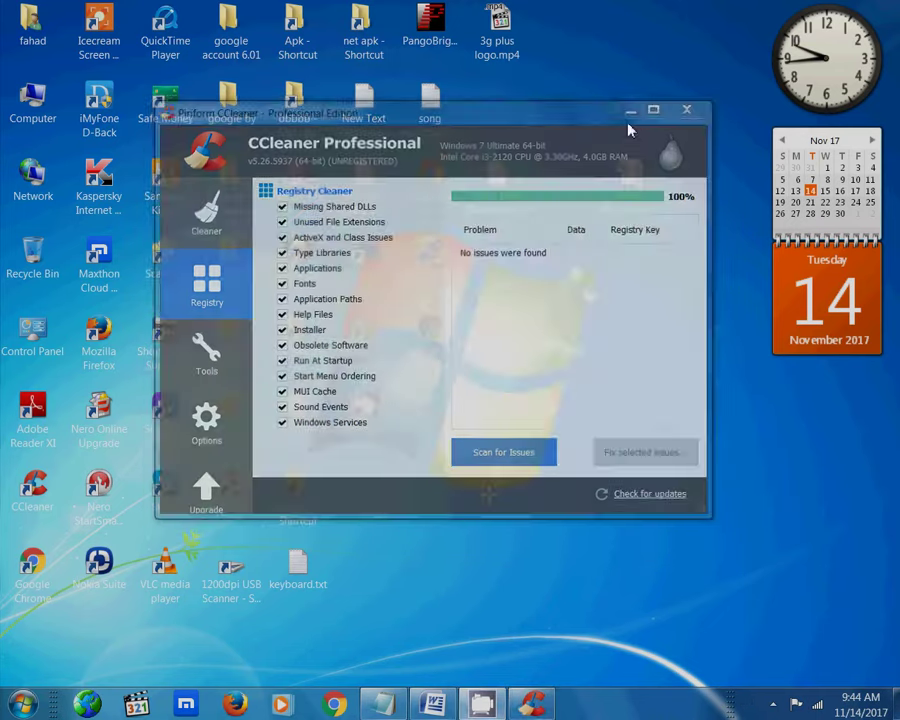
{"action": "left_click", "coordinate": [430, 705]}
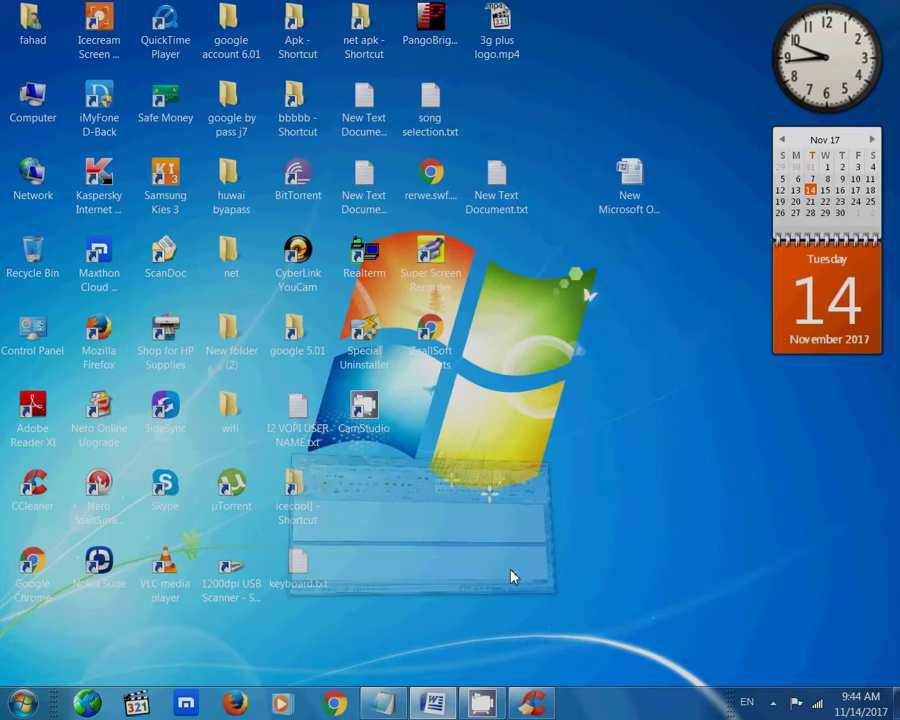
{"action": "left_click", "coordinate": [672, 66]}
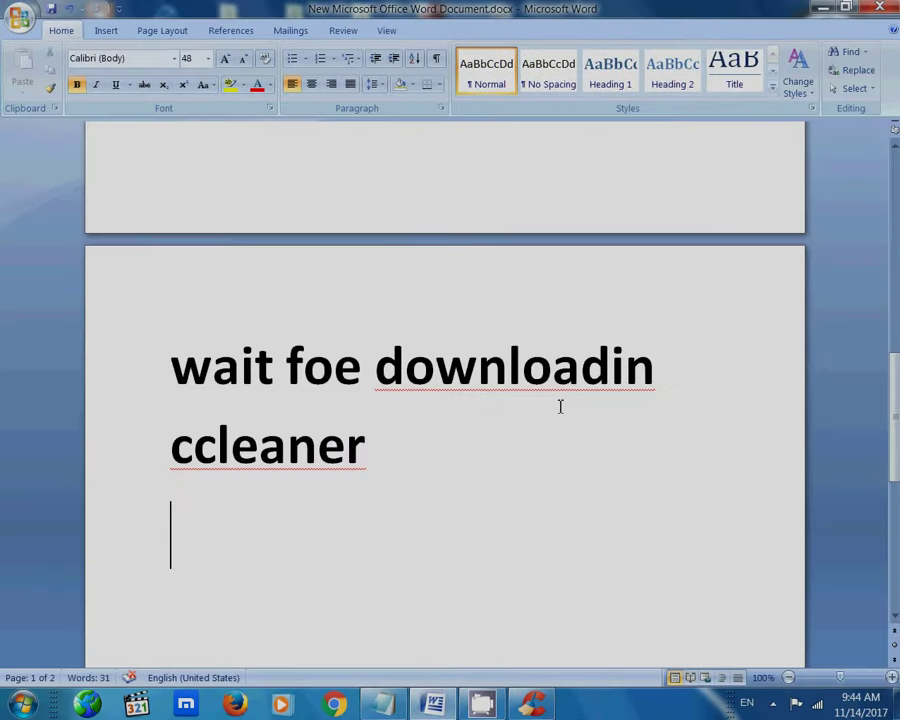
{"action": "left_click_drag", "start_coordinate": [556, 404], "coordinate": [122, 336]}
{"action": "key", "text": "Delete"}
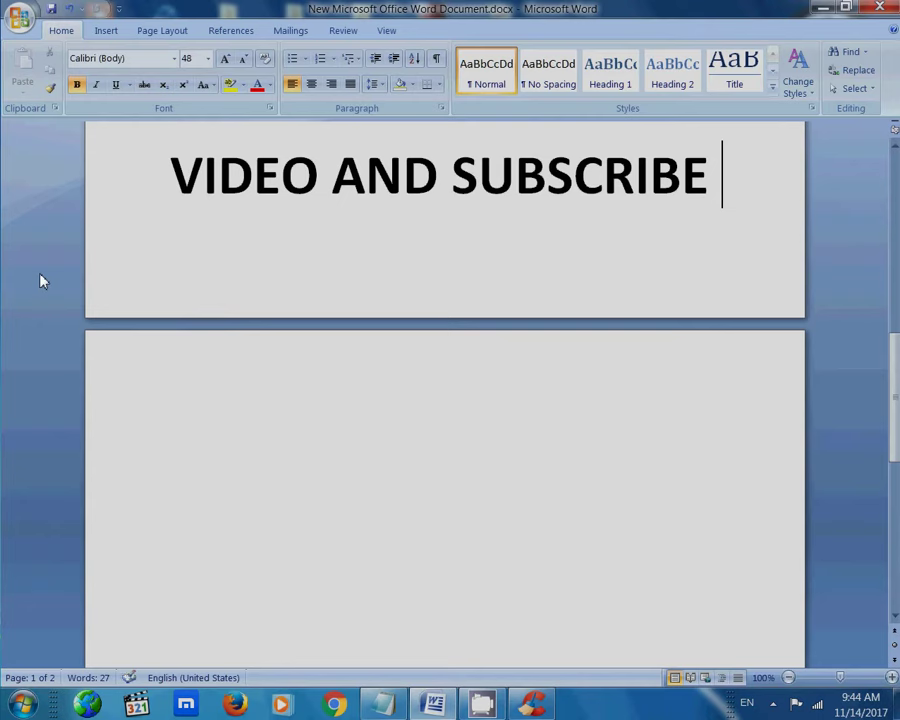
Step: Write "THANKS FOR WATCHING MY VIDEO" on the emptied second page
{"action": "left_click_drag", "start_coordinate": [145, 485], "coordinate": [151, 445]}
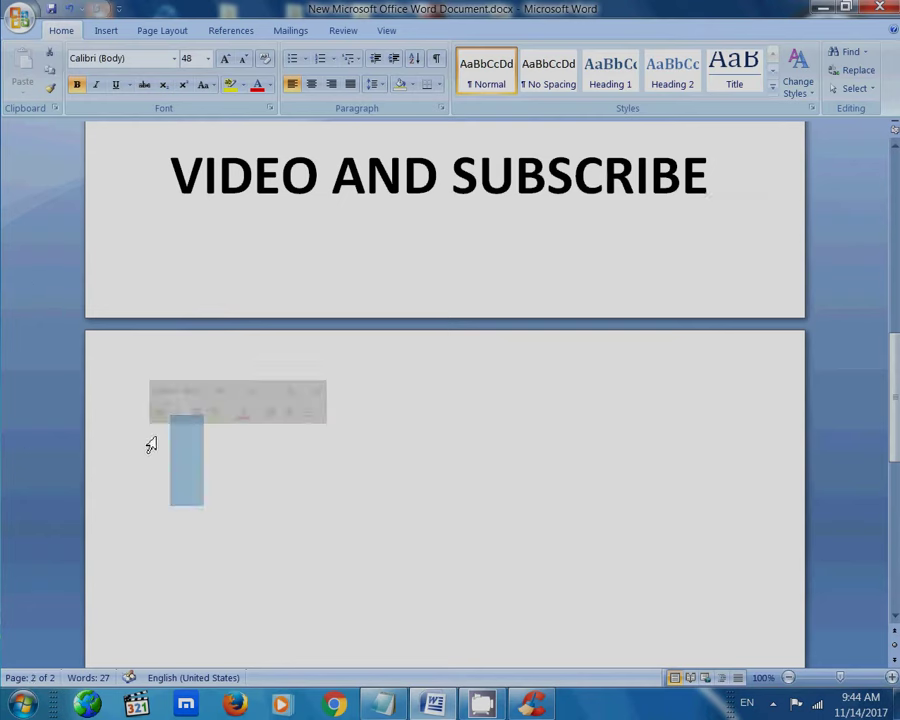
{"action": "type", "text": "THANKS F"}
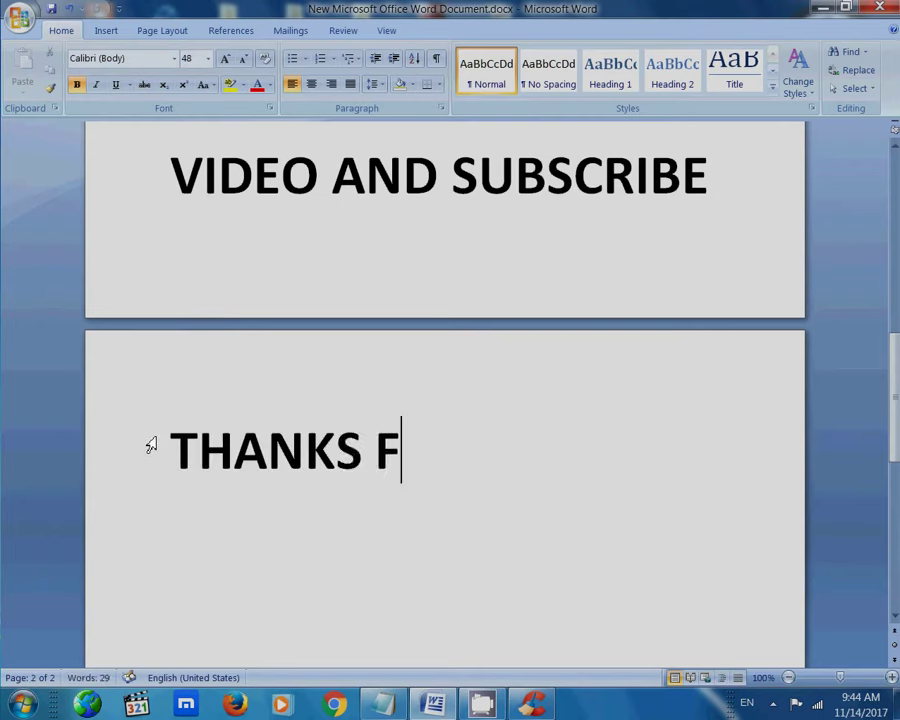
{"action": "type", "text": "OR WATCHI"}
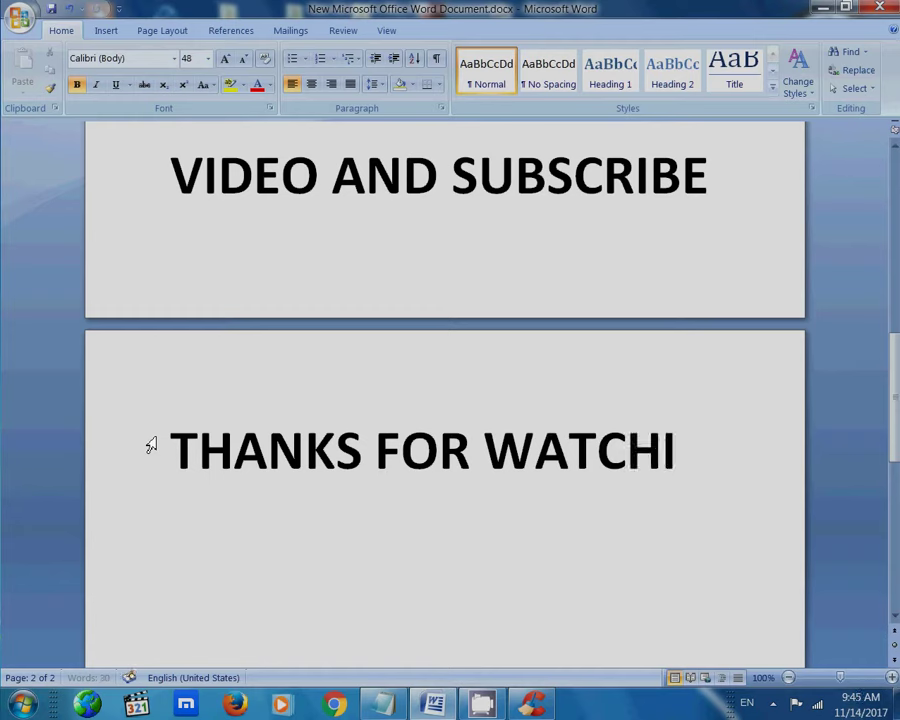
{"action": "type", "text": "NG MY "}
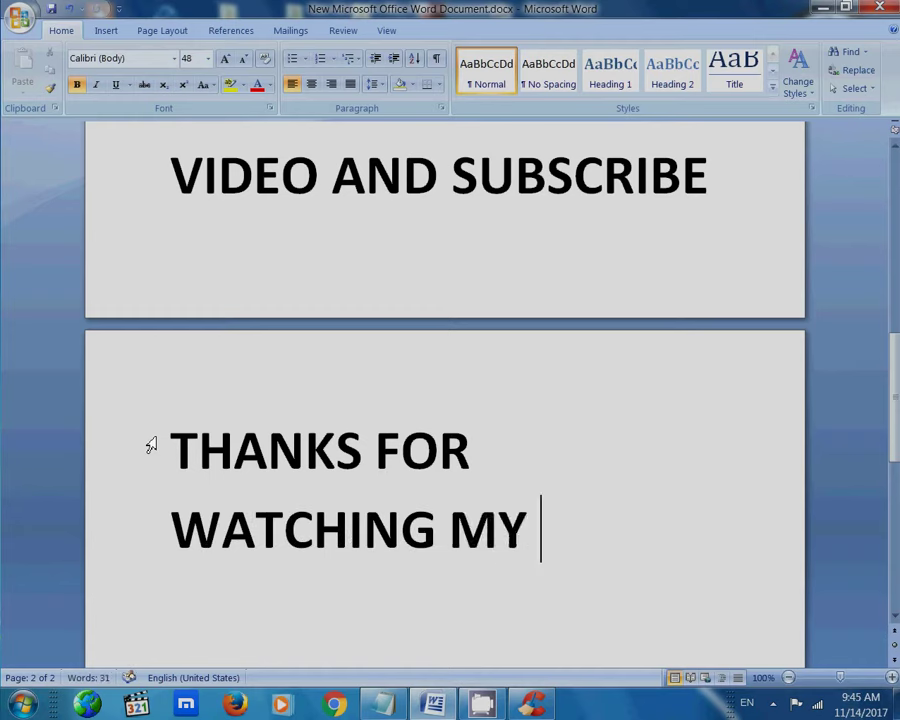
{"action": "type", "text": "VIDEO"}
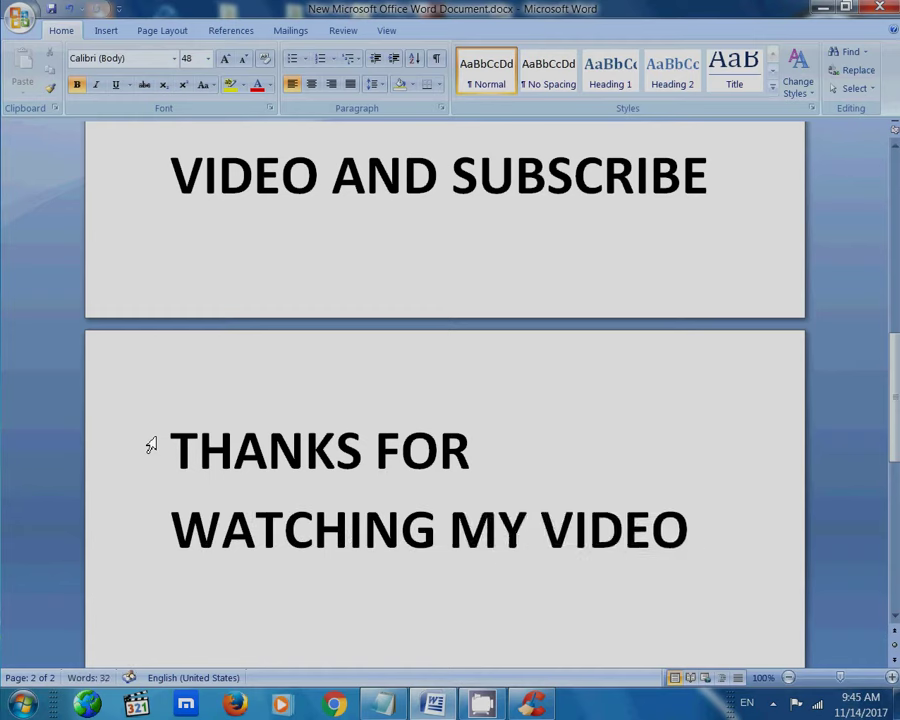
Step: Add a paragraph reading "PLZZ SUBSCRIBE MY CHANNEL" and begin another one with "THA"
{"action": "key", "text": "Return"}
{"action": "type", "text": "PLZZ SU"}
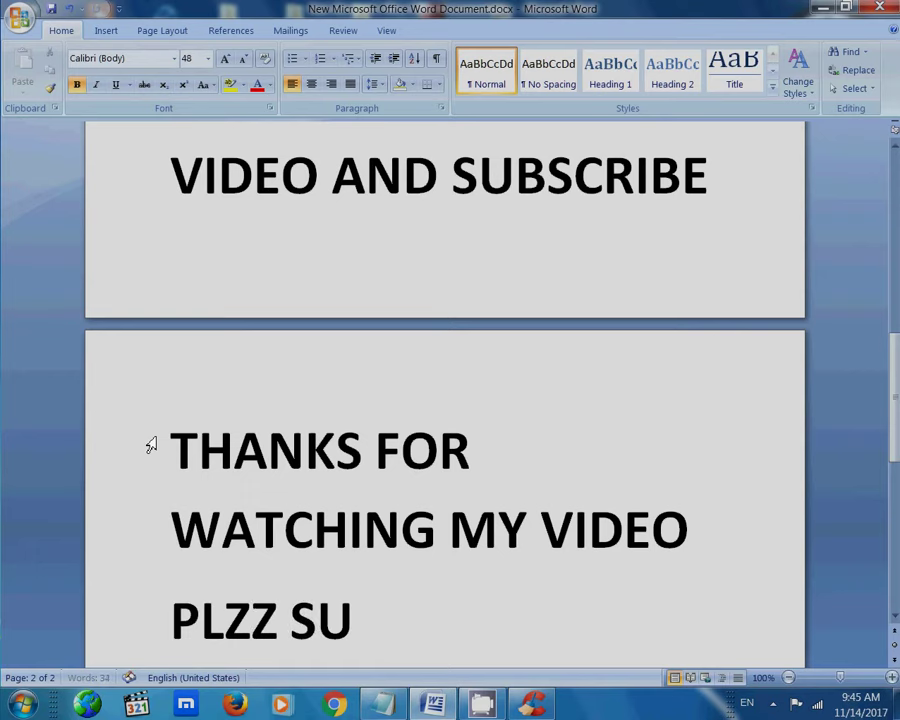
{"action": "type", "text": "BSCRIBE"}
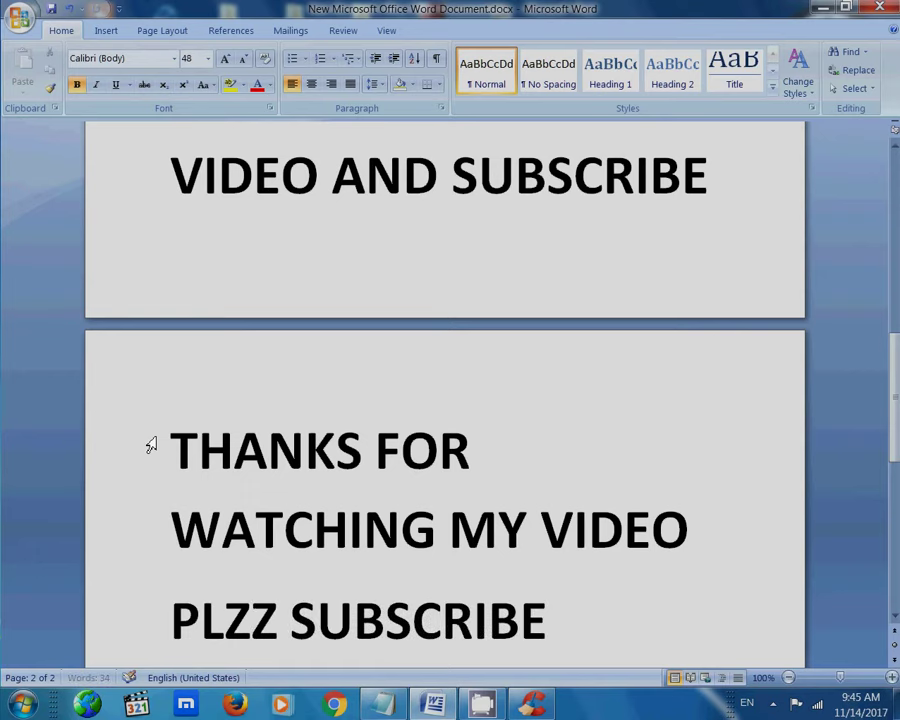
{"action": "type", "text": " MY CHANNE"}
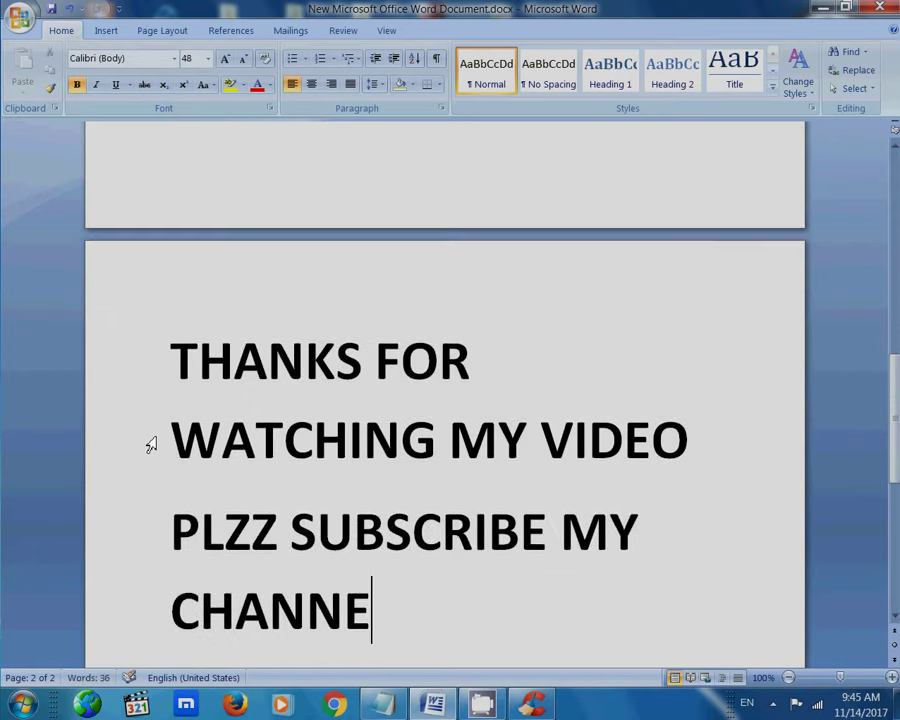
{"action": "type", "text": "L"}
{"action": "key", "text": "Return"}
{"action": "type", "text": "THA"}
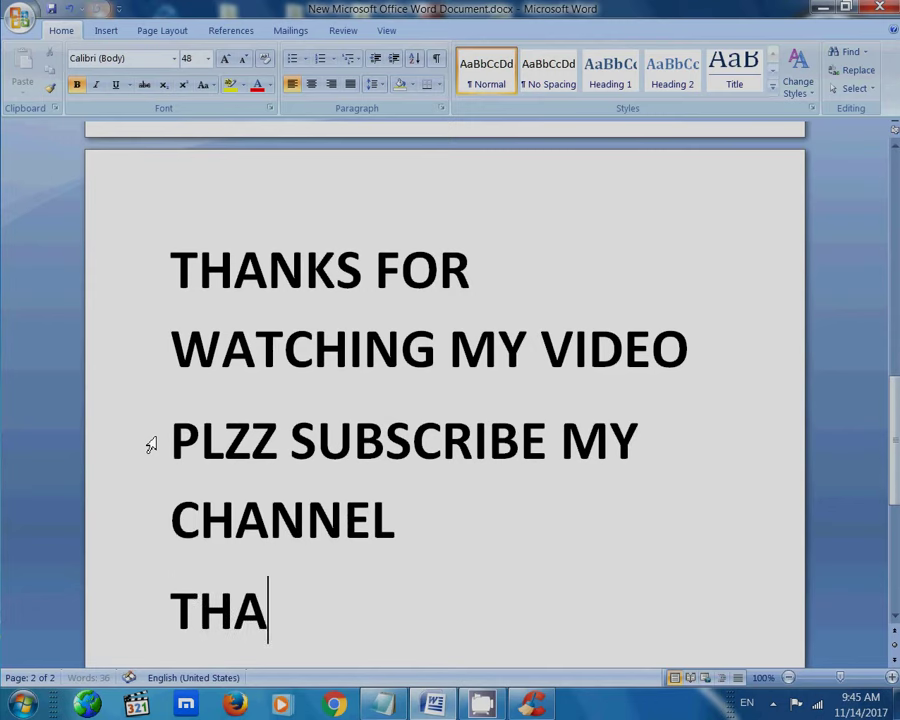